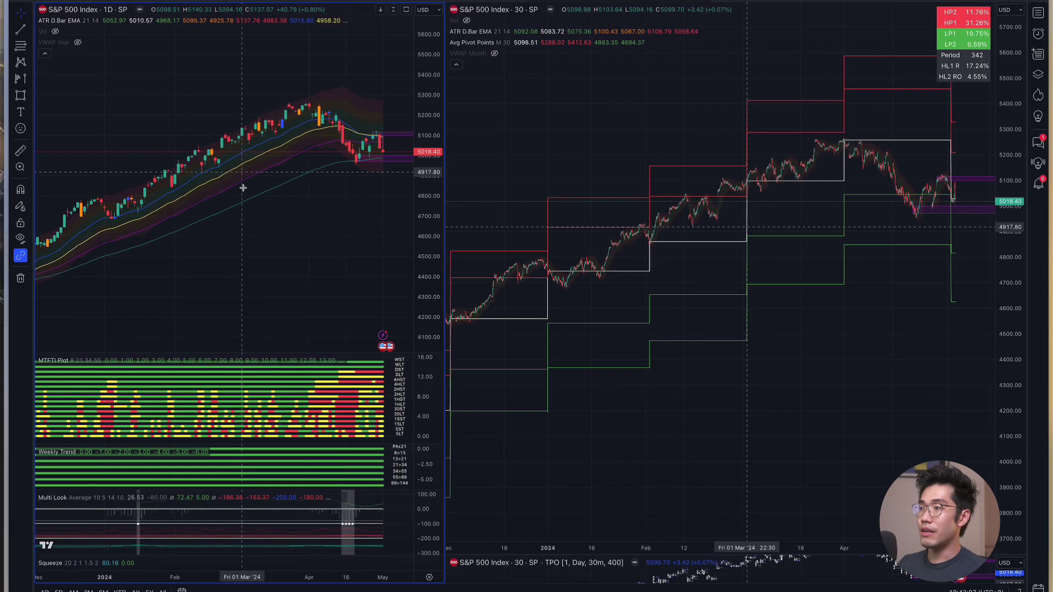
- Pan the synced S&P 500 daily and 30-minute charts slightly back to earlier dates
{"action": "left_click_drag", "start_coordinate": [207, 225], "coordinate": [279, 218]}
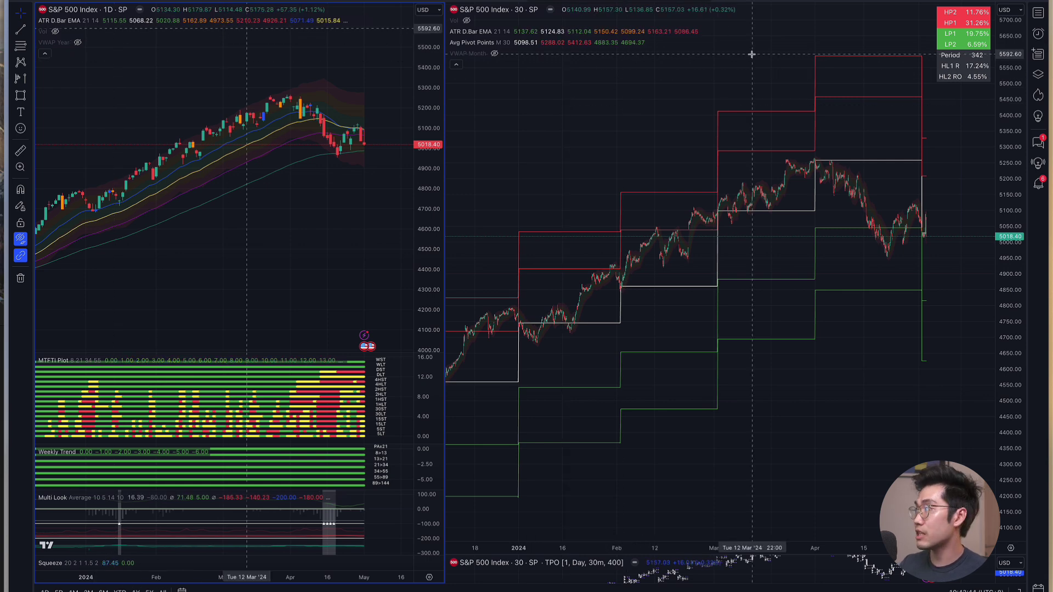
- Zoom in, compress the daily price scale, and pan both charts back to late 2020–mid 2021
{"action": "scroll", "coordinate": [243, 226], "scroll_direction": "up", "scroll_amount": 3}
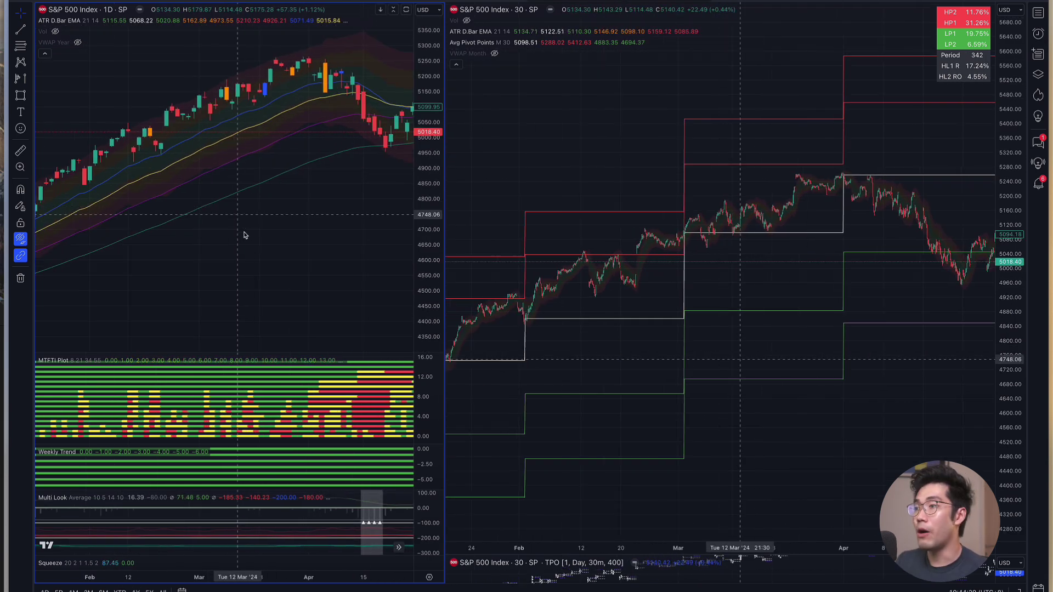
{"action": "scroll", "coordinate": [244, 257], "scroll_direction": "left", "scroll_amount": 5}
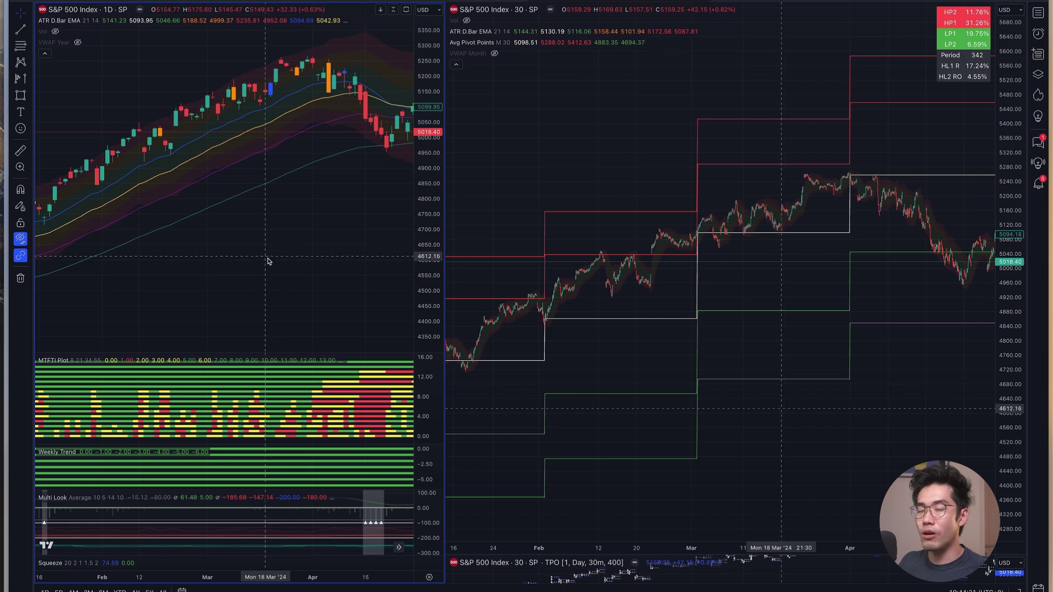
{"action": "scroll", "coordinate": [243, 267], "scroll_direction": "left", "scroll_amount": 5}
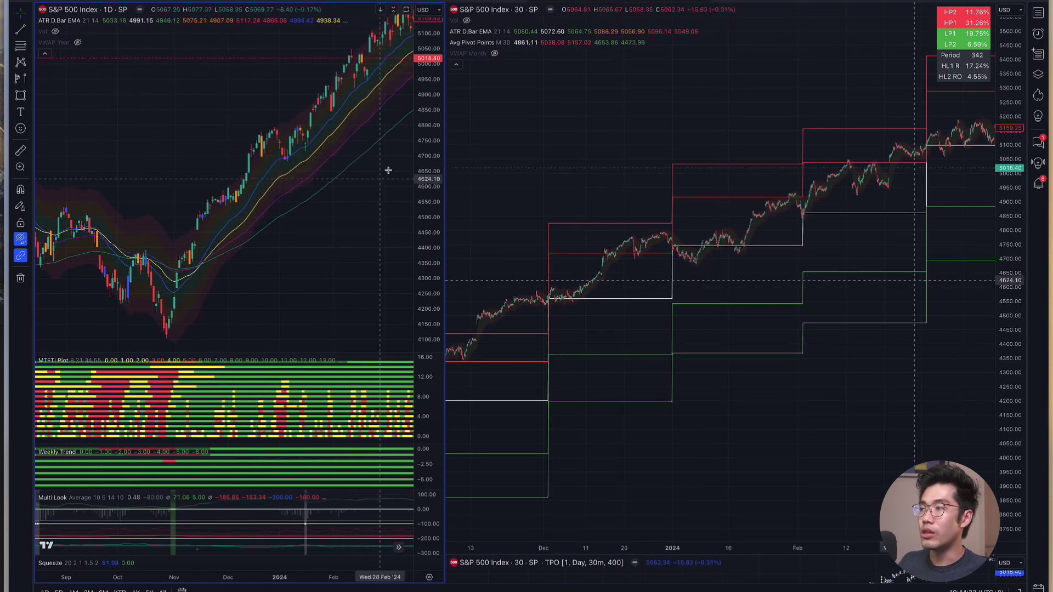
{"action": "left_click_drag", "start_coordinate": [425, 132], "coordinate": [425, 241]}
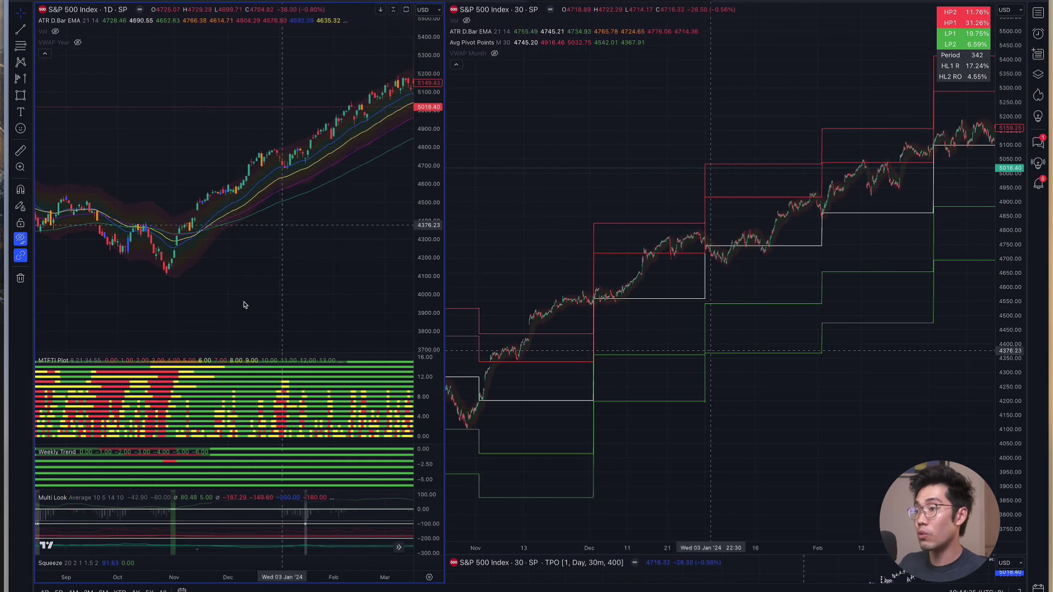
{"action": "left_click_drag", "start_coordinate": [141, 332], "coordinate": [250, 306]}
{"action": "scroll", "coordinate": [250, 306], "scroll_direction": "left", "scroll_amount": 10}
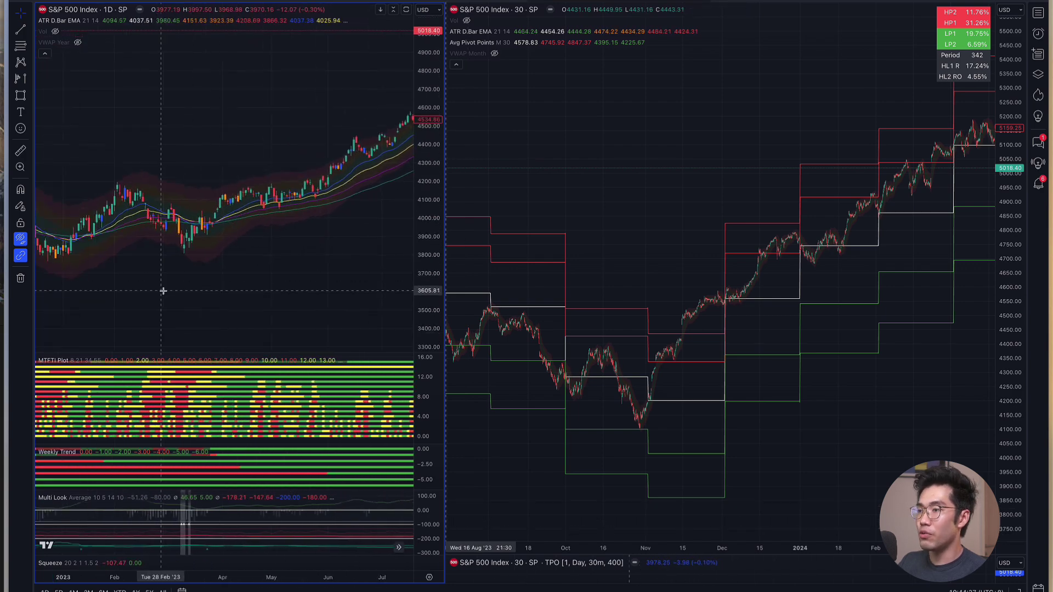
{"action": "scroll", "coordinate": [254, 281], "scroll_direction": "left", "scroll_amount": 10}
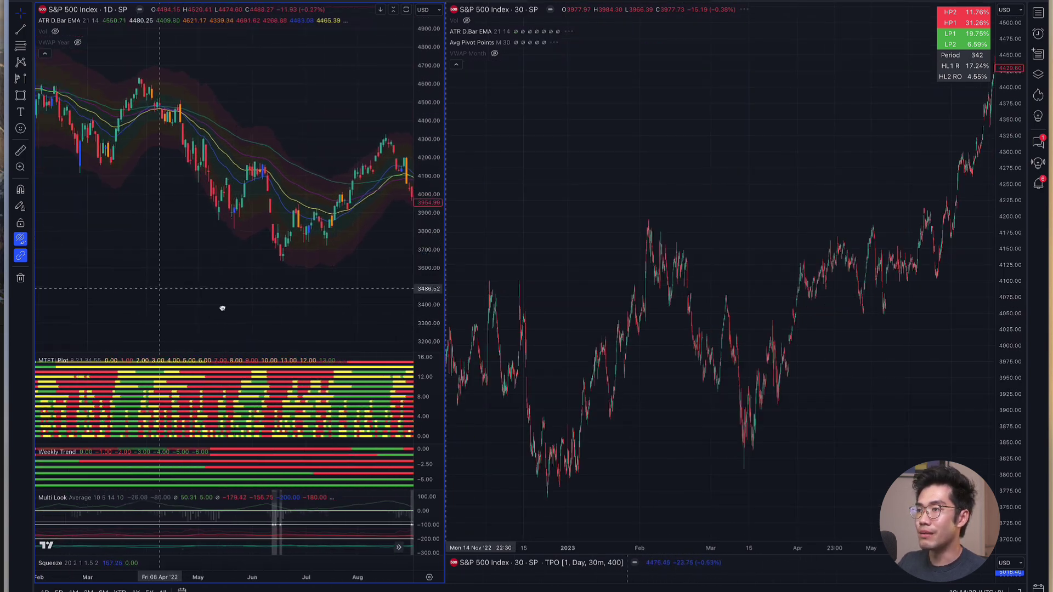
{"action": "scroll", "coordinate": [271, 282], "scroll_direction": "left", "scroll_amount": 10}
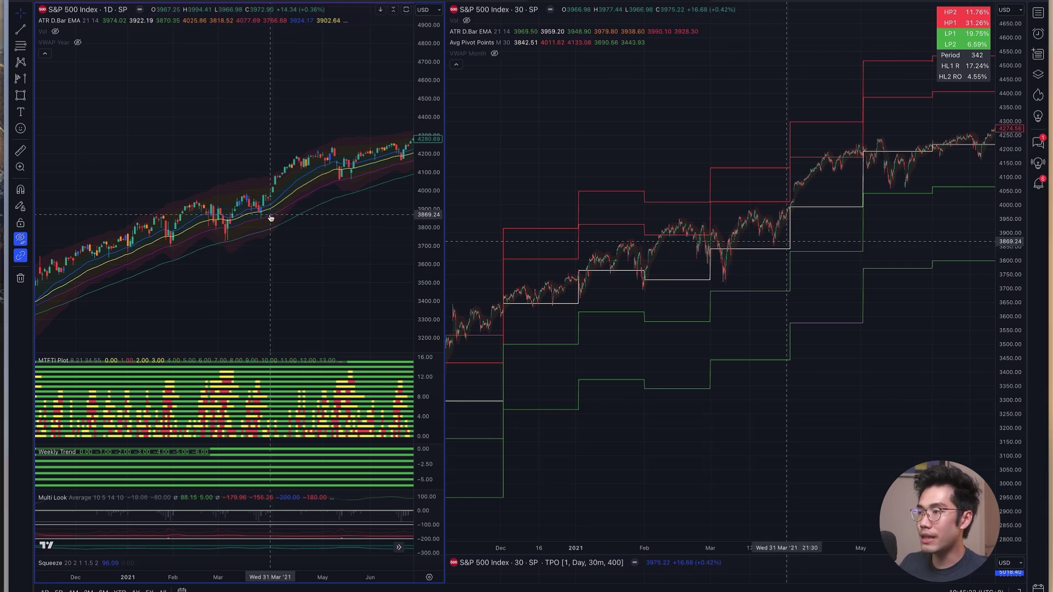
- Hide an ATR D.Bar EMA line, then draw pink strokes above, below and beside the daily candles
{"action": "double_click", "coordinate": [329, 140]}
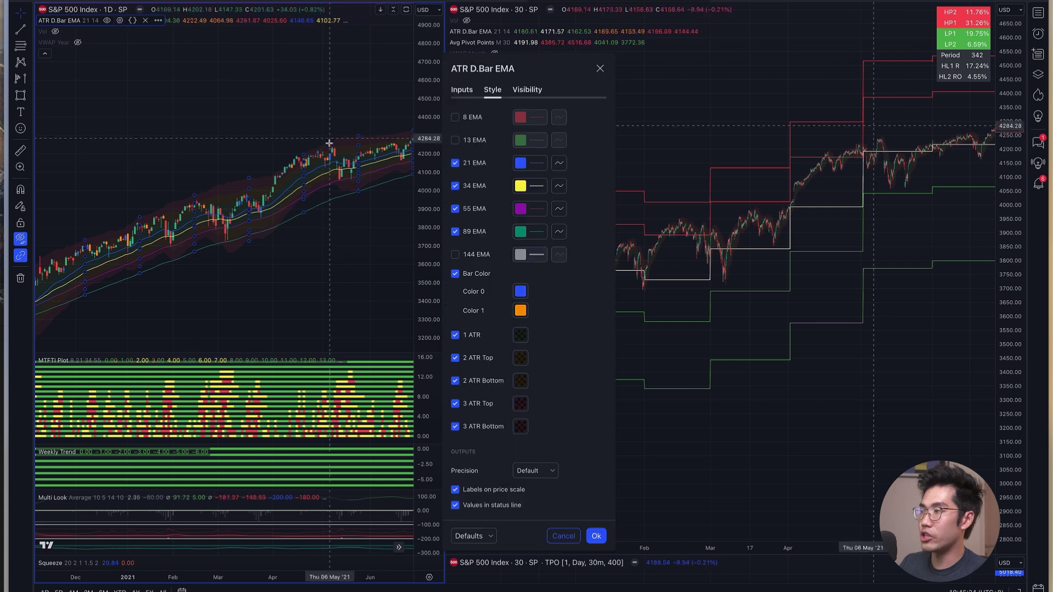
{"action": "left_click", "coordinate": [455, 163]}
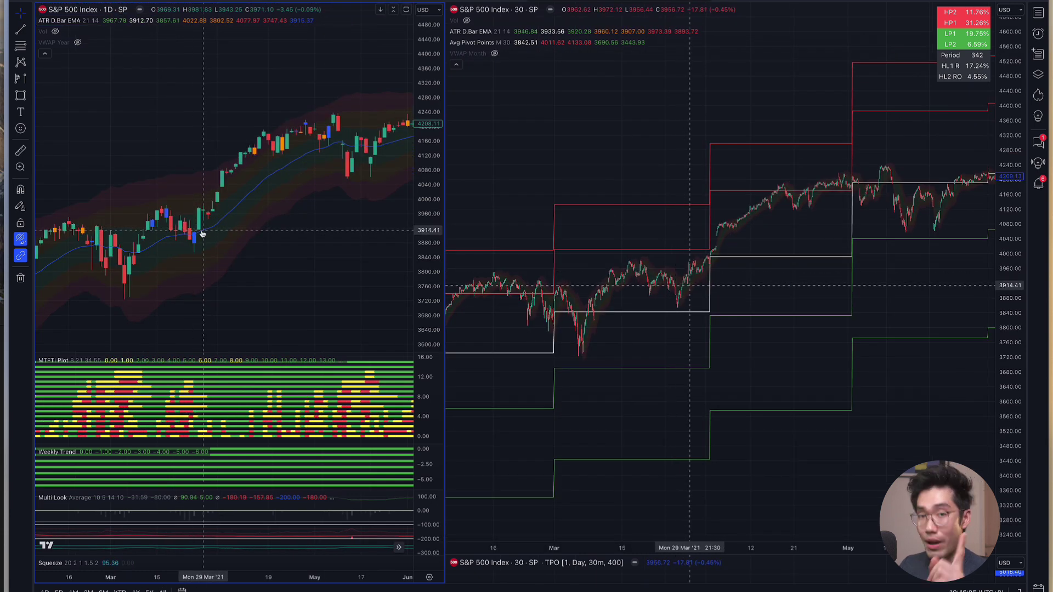
{"action": "left_click_drag", "start_coordinate": [215, 225], "coordinate": [257, 186]}
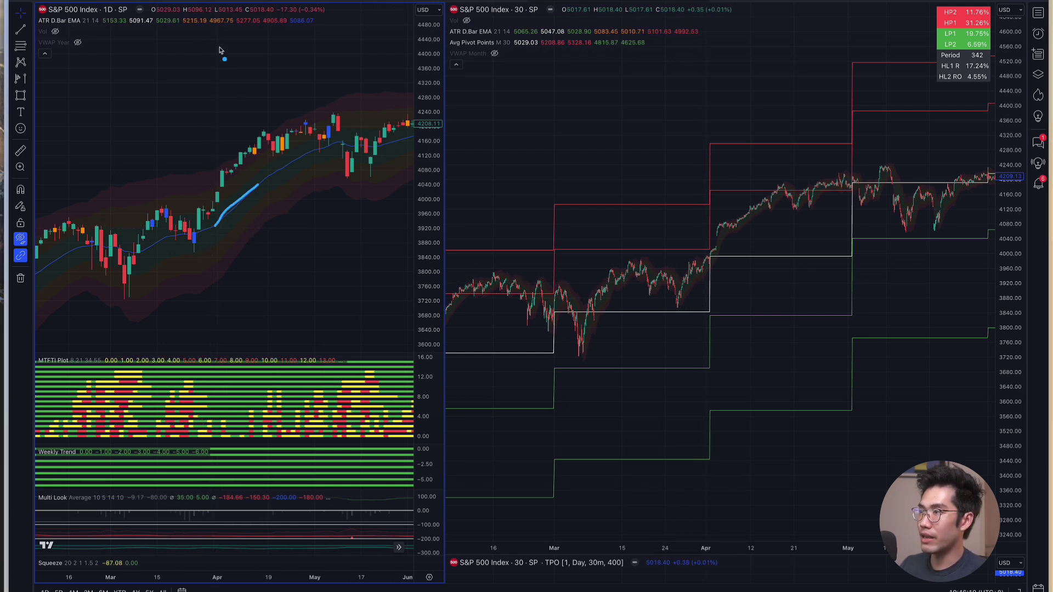
{"action": "left_click_drag", "start_coordinate": [171, 196], "coordinate": [225, 178]}
{"action": "mouse_move", "coordinate": [181, 275]}
{"action": "left_mouse_down"}
{"action": "mouse_move", "coordinate": [224, 261]}
{"action": "mouse_move", "coordinate": [233, 243]}
{"action": "left_mouse_up"}
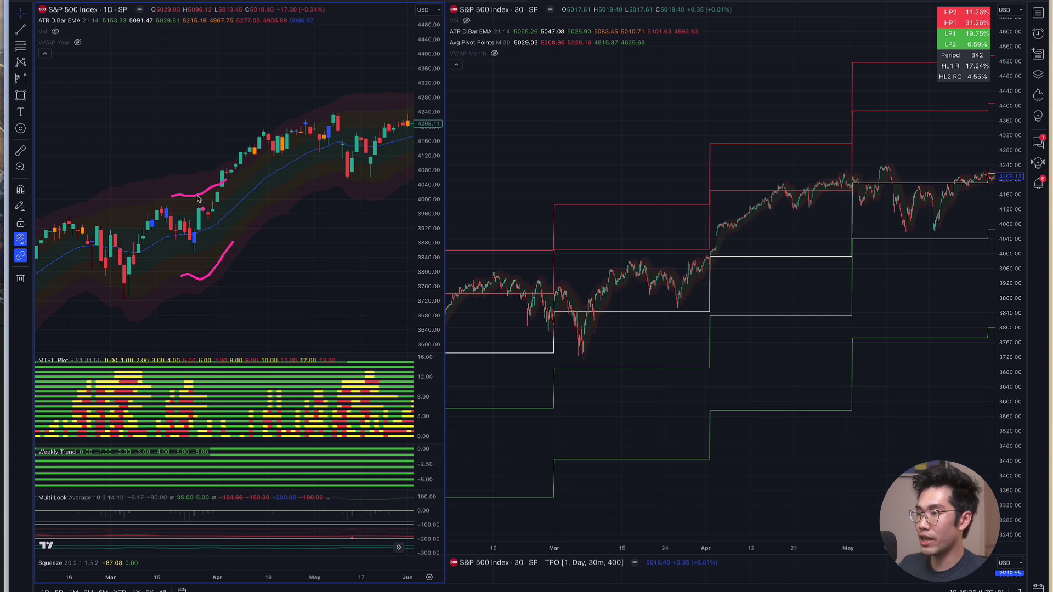
{"action": "left_click_drag", "start_coordinate": [171, 176], "coordinate": [225, 163]}
{"action": "left_click_drag", "start_coordinate": [197, 294], "coordinate": [236, 265]}
{"action": "left_click_drag", "start_coordinate": [201, 235], "coordinate": [238, 210]}
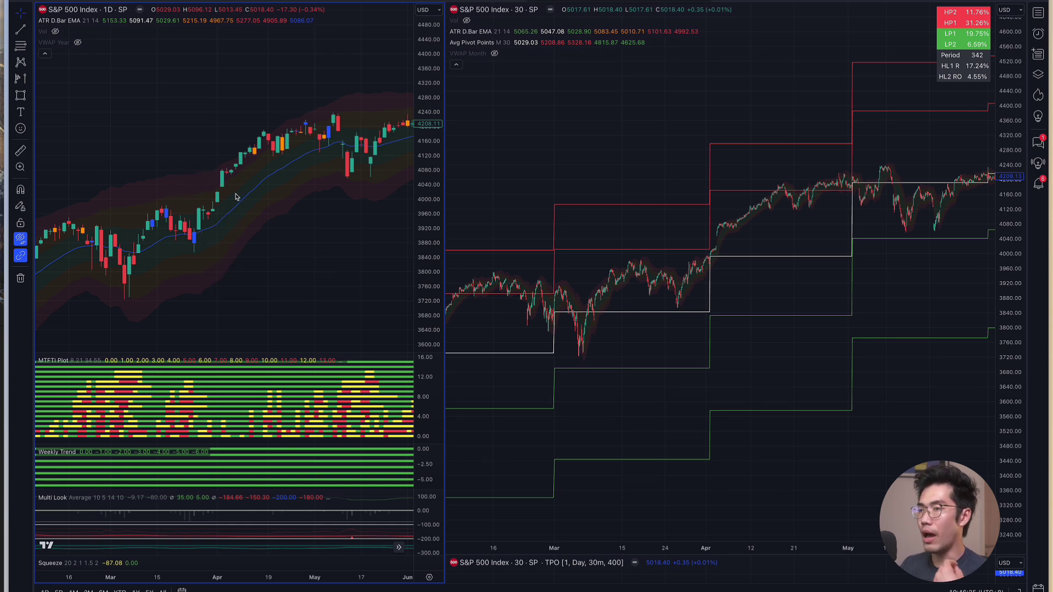
- Shift to earlier dates and circle the candles touching the moving average in pink
{"action": "scroll", "coordinate": [208, 206], "scroll_direction": "up", "scroll_amount": 2}
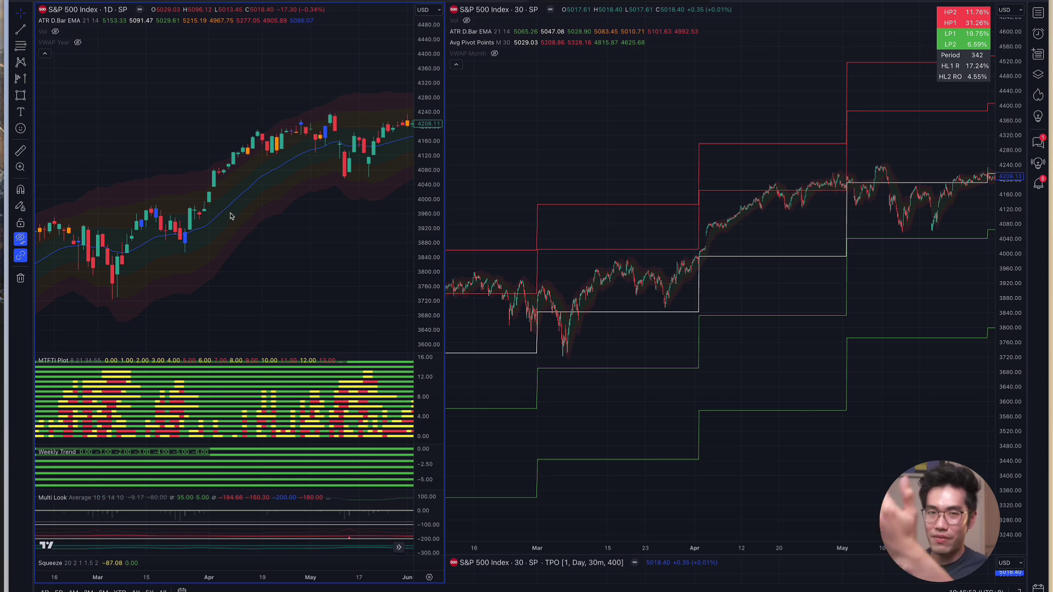
{"action": "scroll", "coordinate": [215, 226], "scroll_direction": "up", "scroll_amount": 3}
{"action": "left_click_drag", "start_coordinate": [149, 298], "coordinate": [200, 287]}
{"action": "left_click_drag", "start_coordinate": [108, 322], "coordinate": [210, 284]}
{"action": "scroll", "coordinate": [211, 285], "scroll_direction": "left", "scroll_amount": 5}
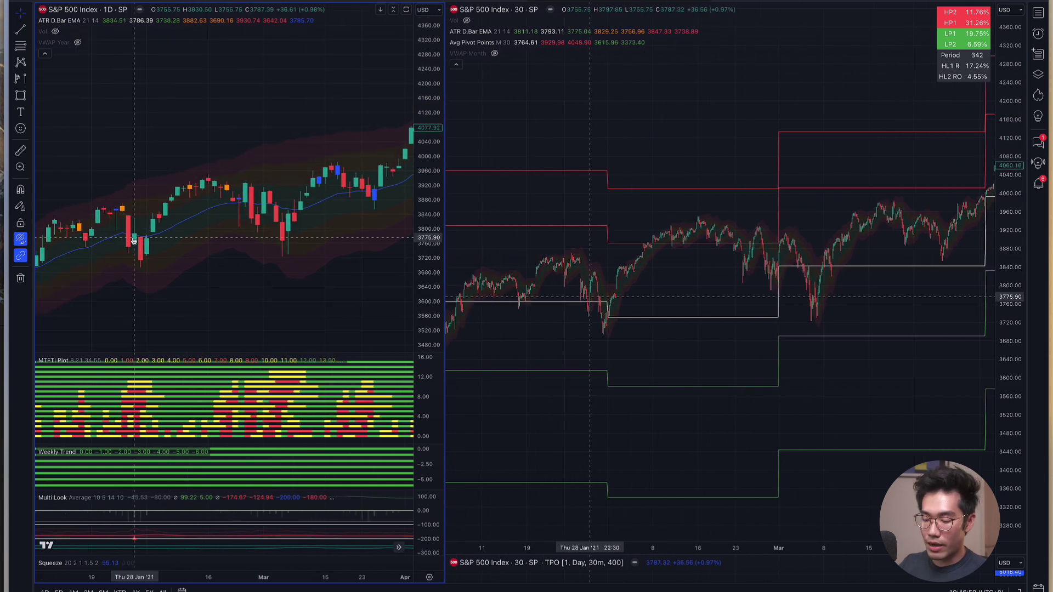
{"action": "mouse_move", "coordinate": [160, 220]}
{"action": "left_mouse_down"}
{"action": "mouse_move", "coordinate": [147, 229]}
{"action": "mouse_move", "coordinate": [166, 226]}
{"action": "mouse_move", "coordinate": [159, 220]}
{"action": "left_mouse_up"}
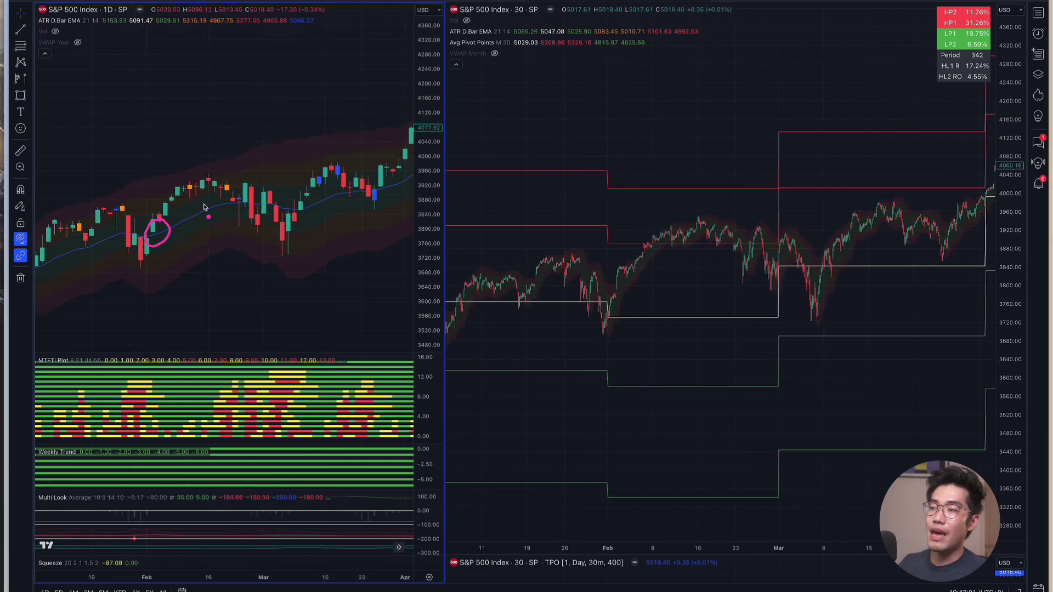
{"action": "mouse_move", "coordinate": [145, 181]}
{"action": "left_mouse_down"}
{"action": "mouse_move", "coordinate": [143, 207]}
{"action": "mouse_move", "coordinate": [155, 215]}
{"action": "mouse_move", "coordinate": [158, 199]}
{"action": "mouse_move", "coordinate": [175, 222]}
{"action": "mouse_move", "coordinate": [150, 226]}
{"action": "mouse_move", "coordinate": [164, 218]}
{"action": "left_mouse_up"}
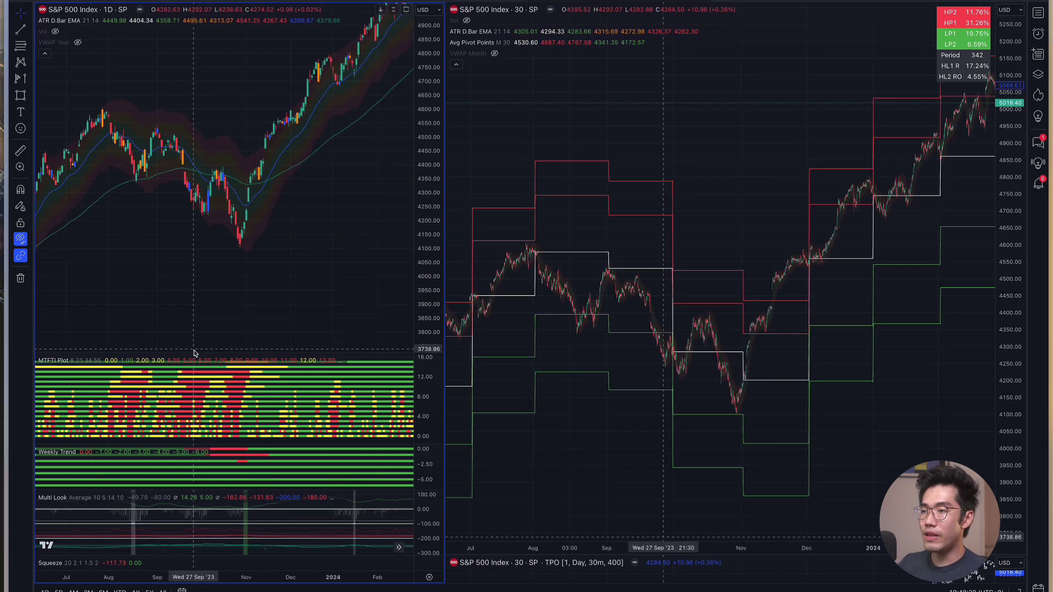
- Enlarge the MTFTI pane and mark its timeframe rows, including DST, with pink strokes
{"action": "left_click_drag", "start_coordinate": [193, 347], "coordinate": [209, 253]}
{"action": "scroll", "coordinate": [242, 306], "scroll_direction": "right", "scroll_amount": 10}
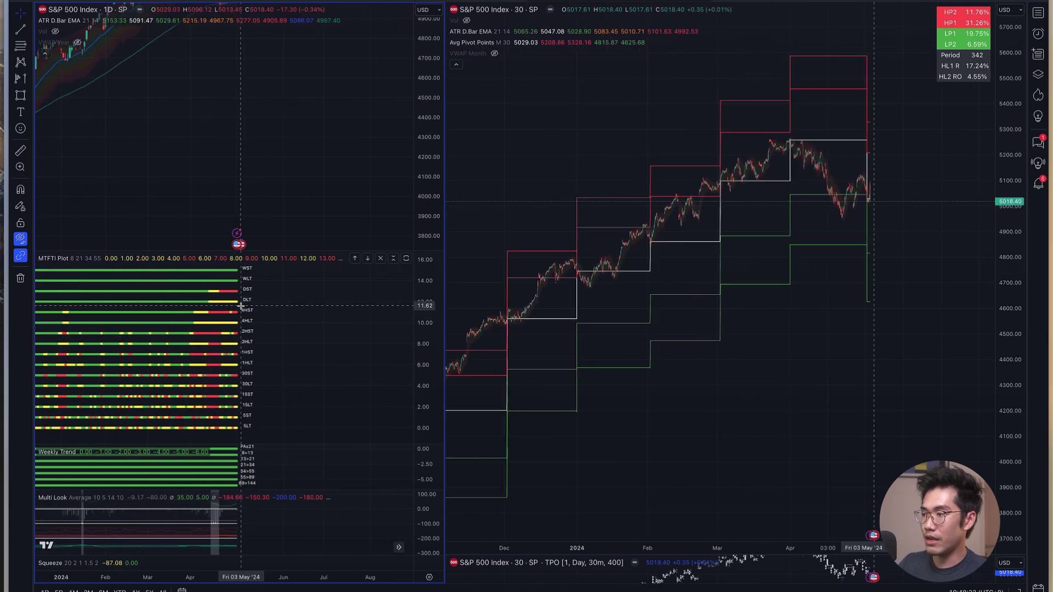
{"action": "scroll", "coordinate": [242, 306], "scroll_direction": "left", "scroll_amount": 5}
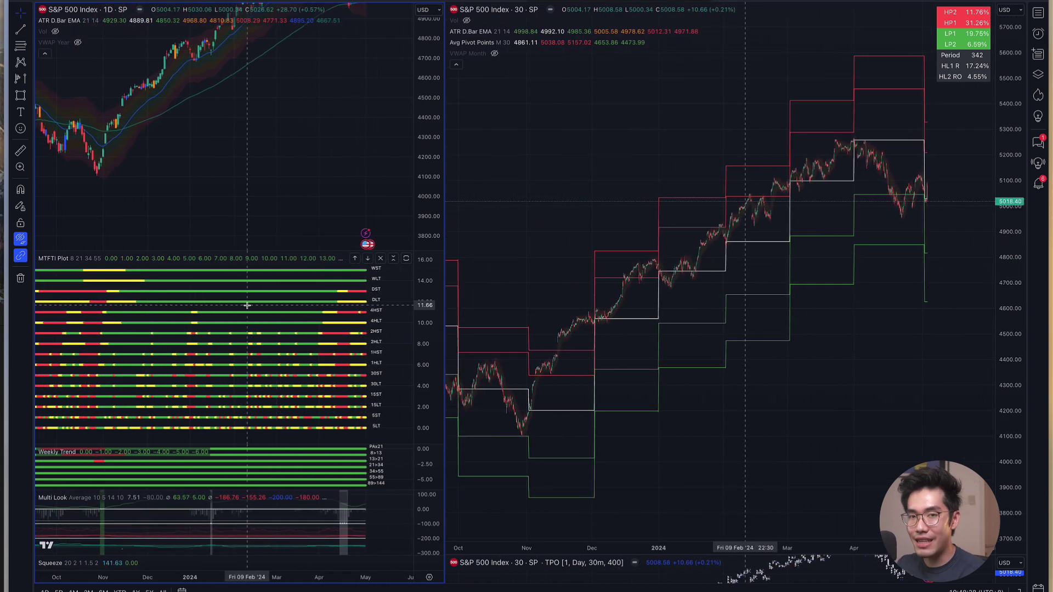
{"action": "mouse_move", "coordinate": [365, 261]}
{"action": "left_mouse_down"}
{"action": "mouse_move", "coordinate": [369, 430]}
{"action": "mouse_move", "coordinate": [383, 326]}
{"action": "left_mouse_up"}
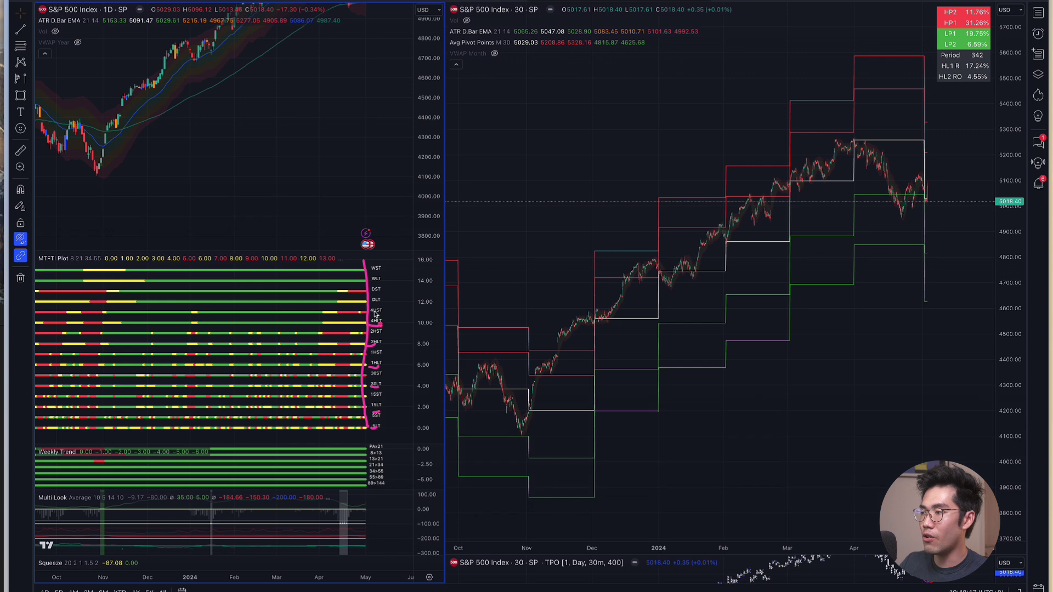
{"action": "mouse_move", "coordinate": [370, 287]}
{"action": "left_mouse_down"}
{"action": "mouse_move", "coordinate": [385, 286]}
{"action": "mouse_move", "coordinate": [376, 431]}
{"action": "left_mouse_up"}
{"action": "left_click_drag", "start_coordinate": [384, 305], "coordinate": [391, 289]}
- Clear the pink marks and shrink the MTFTI pane so the price chart is taller
{"action": "key", "text": "Escape"}
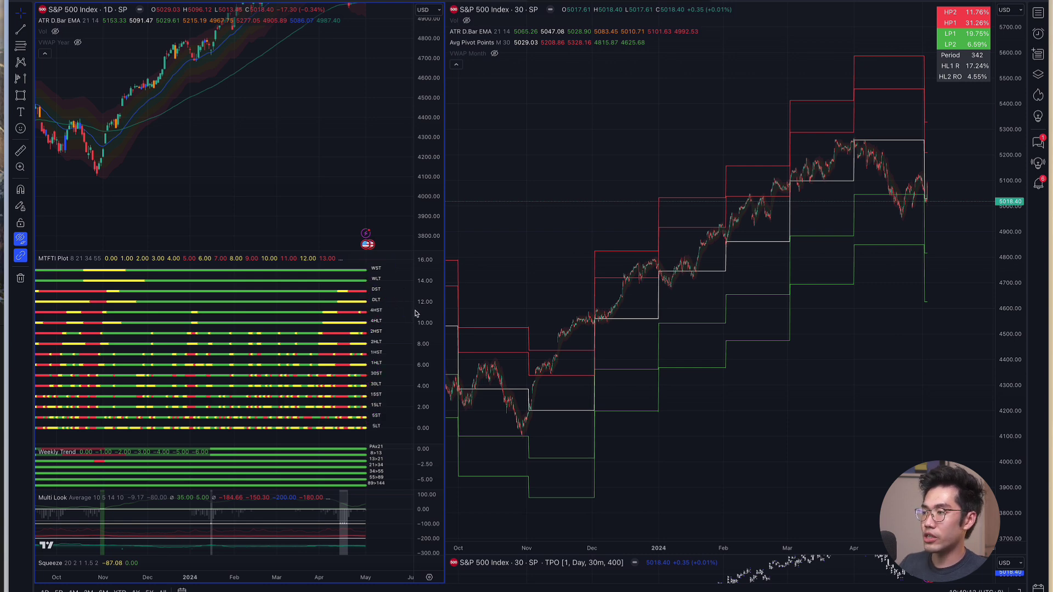
{"action": "left_click_drag", "start_coordinate": [397, 344], "coordinate": [390, 390]}
{"action": "left_click_drag", "start_coordinate": [343, 274], "coordinate": [403, 426]}
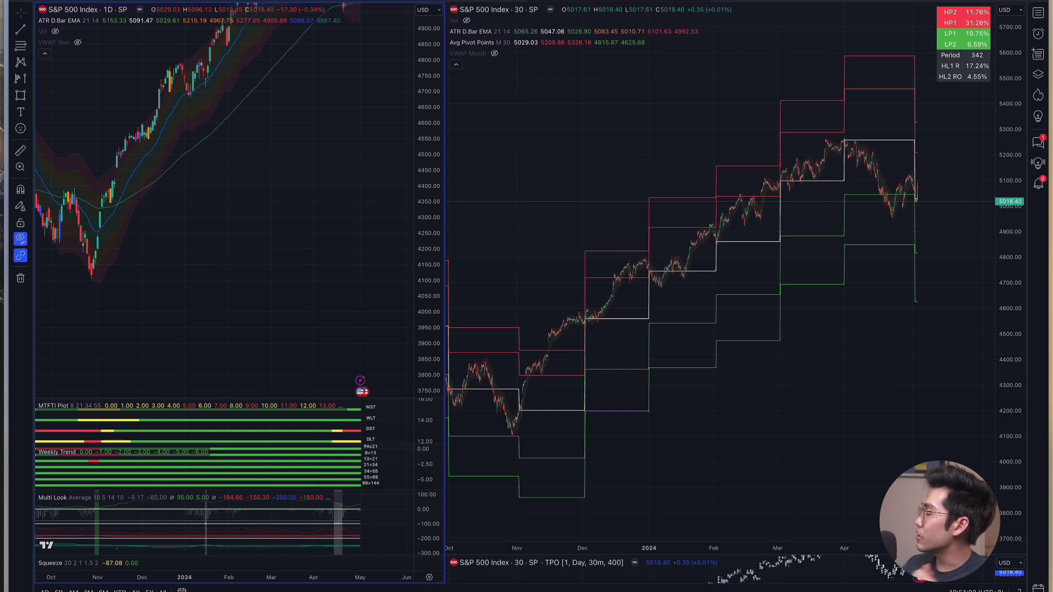
- Draw four parallel pink strokes labelled LT, and write ST with a line beneath it
{"action": "left_click_drag", "start_coordinate": [188, 329], "coordinate": [273, 317]}
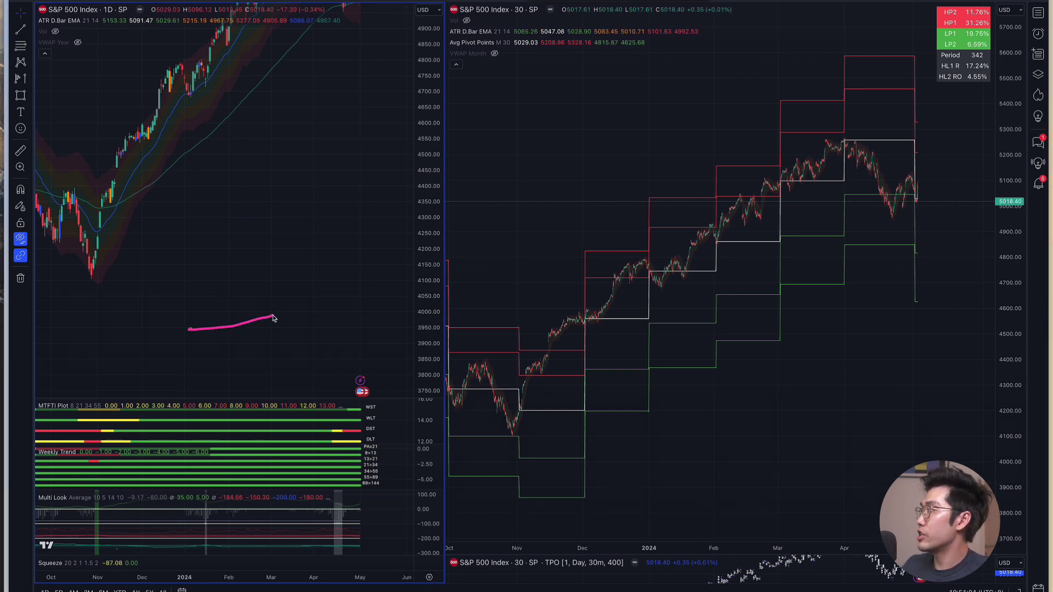
{"action": "left_click_drag", "start_coordinate": [189, 344], "coordinate": [271, 329]}
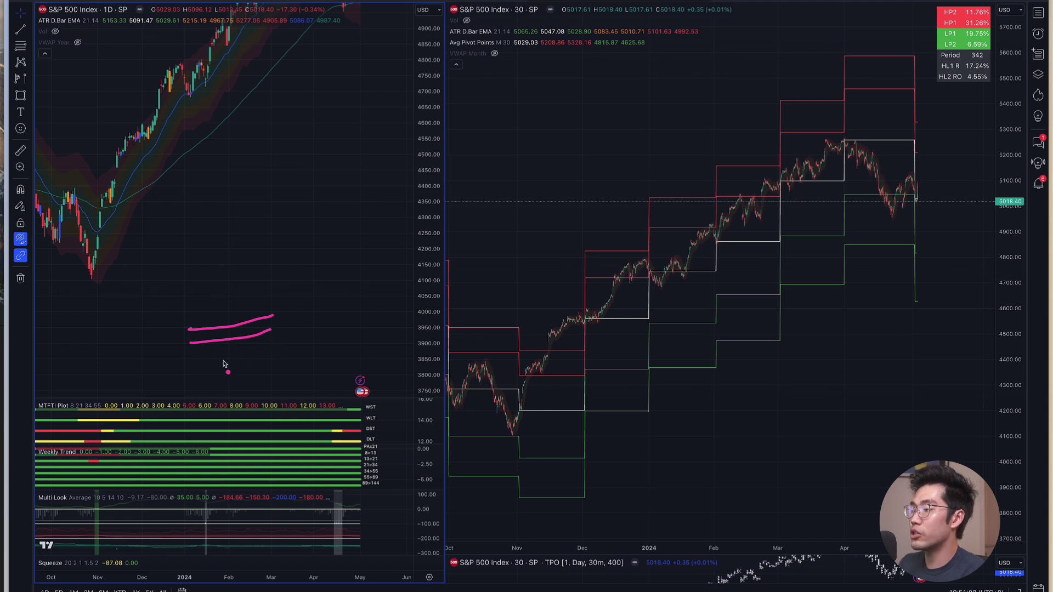
{"action": "left_click_drag", "start_coordinate": [194, 363], "coordinate": [265, 349]}
{"action": "left_click_drag", "start_coordinate": [195, 380], "coordinate": [278, 364]}
{"action": "mouse_move", "coordinate": [191, 271]}
{"action": "left_mouse_down"}
{"action": "mouse_move", "coordinate": [204, 298]}
{"action": "mouse_move", "coordinate": [218, 294]}
{"action": "left_mouse_up"}
{"action": "mouse_move", "coordinate": [219, 270]}
{"action": "left_mouse_down"}
{"action": "mouse_move", "coordinate": [244, 269]}
{"action": "mouse_move", "coordinate": [239, 295]}
{"action": "left_mouse_up"}
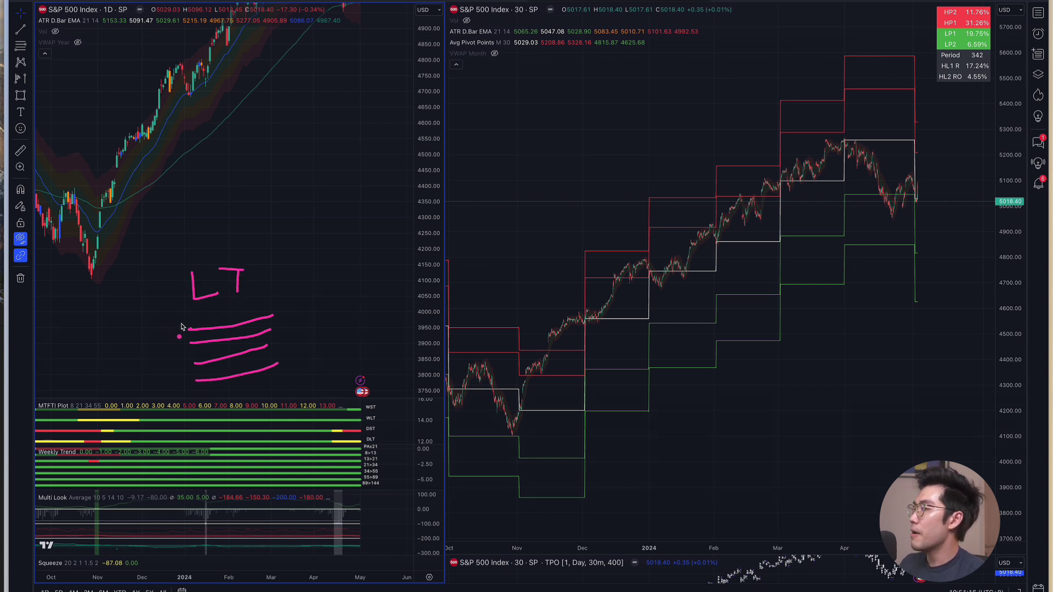
{"action": "mouse_move", "coordinate": [314, 262]}
{"action": "left_mouse_down"}
{"action": "mouse_move", "coordinate": [306, 284]}
{"action": "mouse_move", "coordinate": [340, 263]}
{"action": "mouse_move", "coordinate": [333, 327]}
{"action": "mouse_move", "coordinate": [350, 320]}
{"action": "left_mouse_up"}
{"action": "left_click_drag", "start_coordinate": [300, 348], "coordinate": [358, 334]}
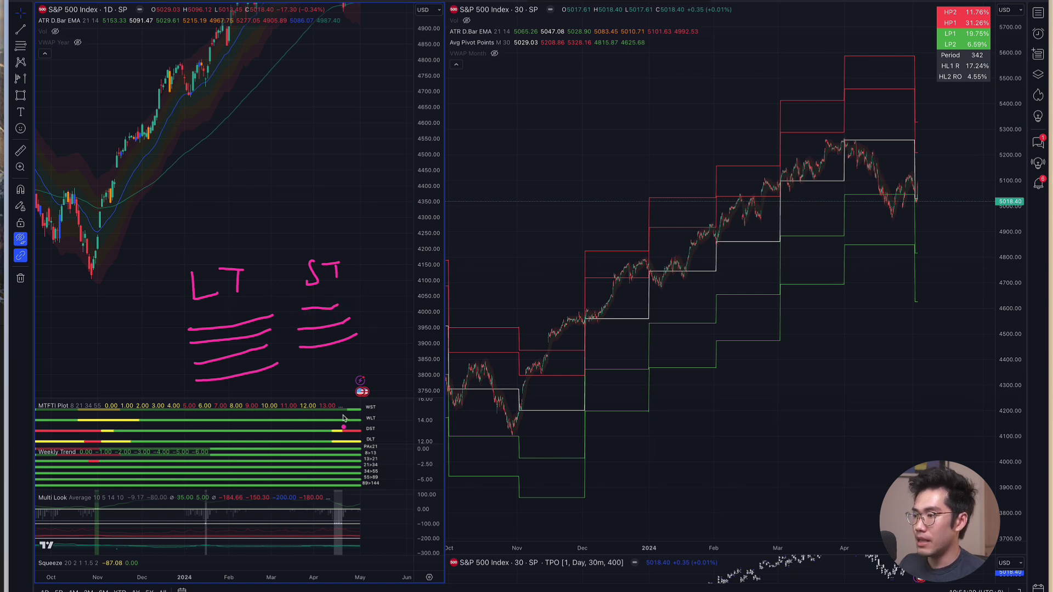
- Mark the WST and WLT rows, extend and cross the ST lines, and box the arrow
{"action": "mouse_move", "coordinate": [363, 409]}
{"action": "left_mouse_down"}
{"action": "mouse_move", "coordinate": [390, 406]}
{"action": "mouse_move", "coordinate": [393, 417]}
{"action": "left_mouse_up"}
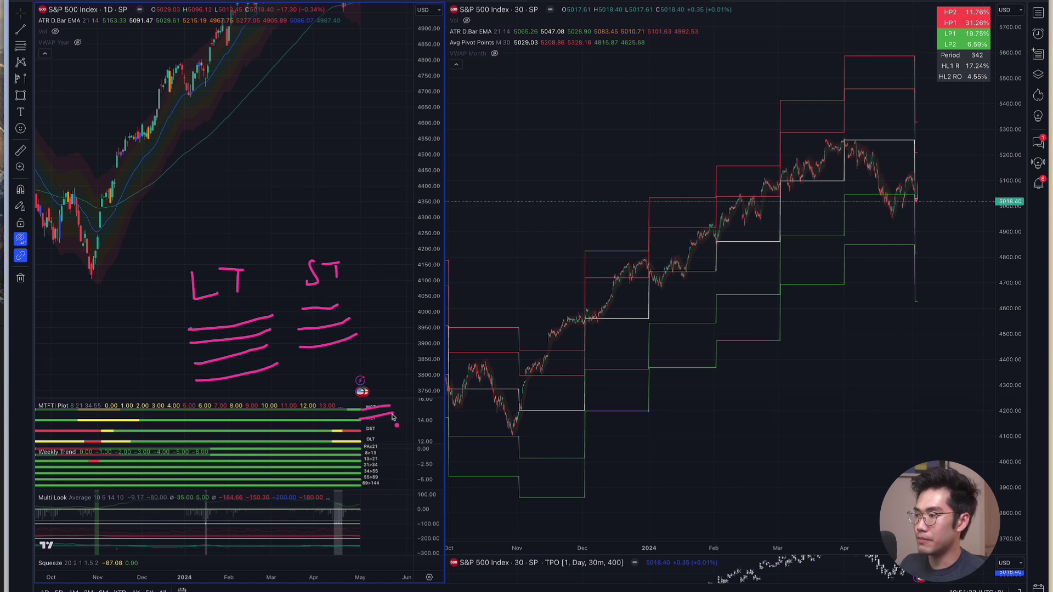
{"action": "left_click_drag", "start_coordinate": [336, 306], "coordinate": [398, 306]}
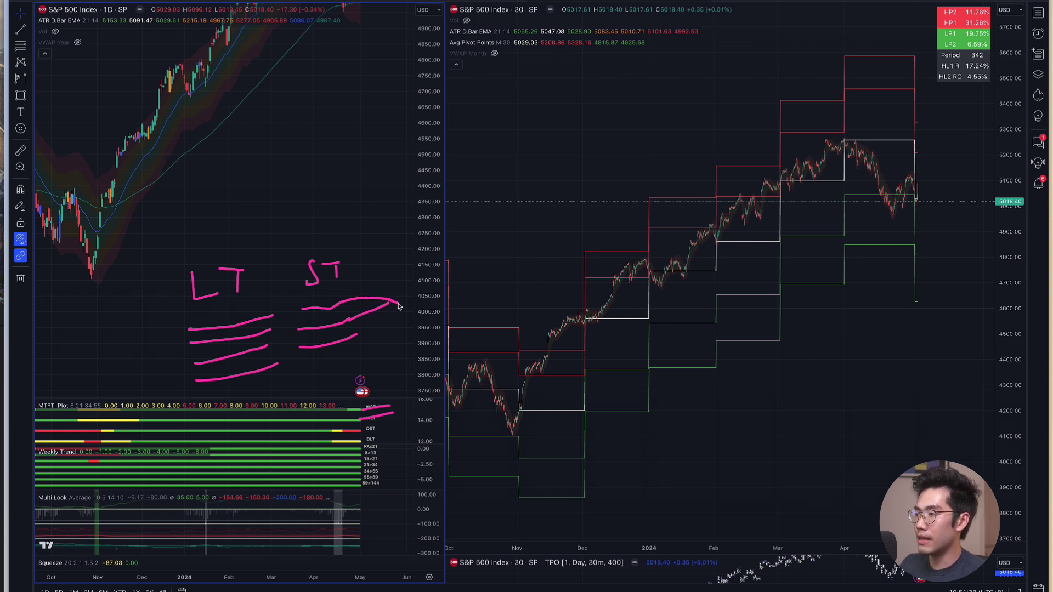
{"action": "left_click_drag", "start_coordinate": [357, 339], "coordinate": [400, 317]}
{"action": "mouse_move", "coordinate": [390, 304]}
{"action": "left_mouse_down"}
{"action": "mouse_move", "coordinate": [399, 296]}
{"action": "mouse_move", "coordinate": [366, 296]}
{"action": "left_mouse_up"}
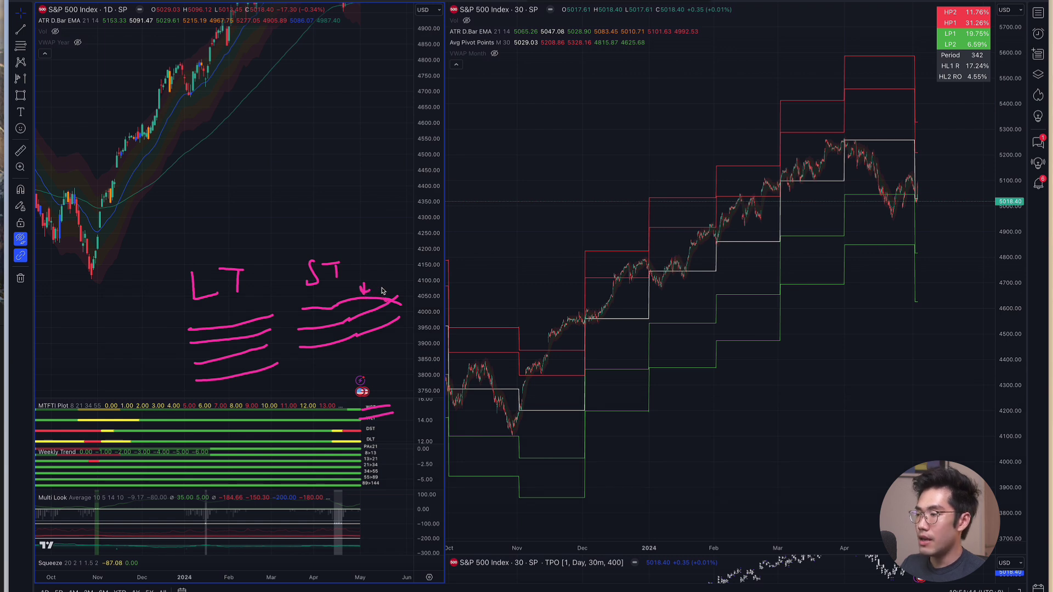
{"action": "left_click", "coordinate": [393, 310]}
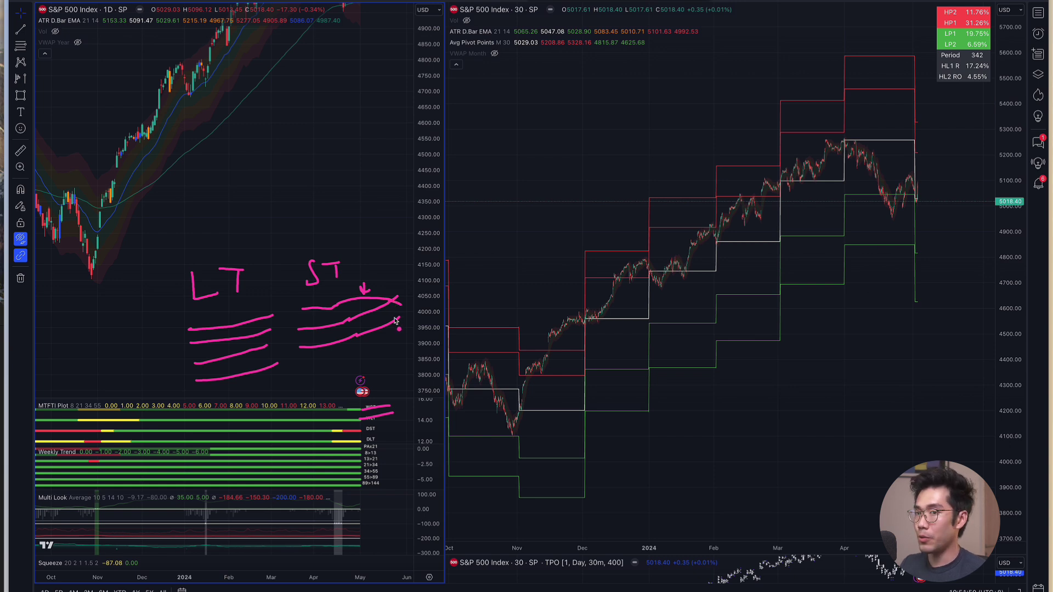
{"action": "mouse_move", "coordinate": [386, 305]}
{"action": "left_mouse_down"}
{"action": "mouse_move", "coordinate": [408, 327]}
{"action": "mouse_move", "coordinate": [407, 299]}
{"action": "mouse_move", "coordinate": [385, 291]}
{"action": "left_mouse_up"}
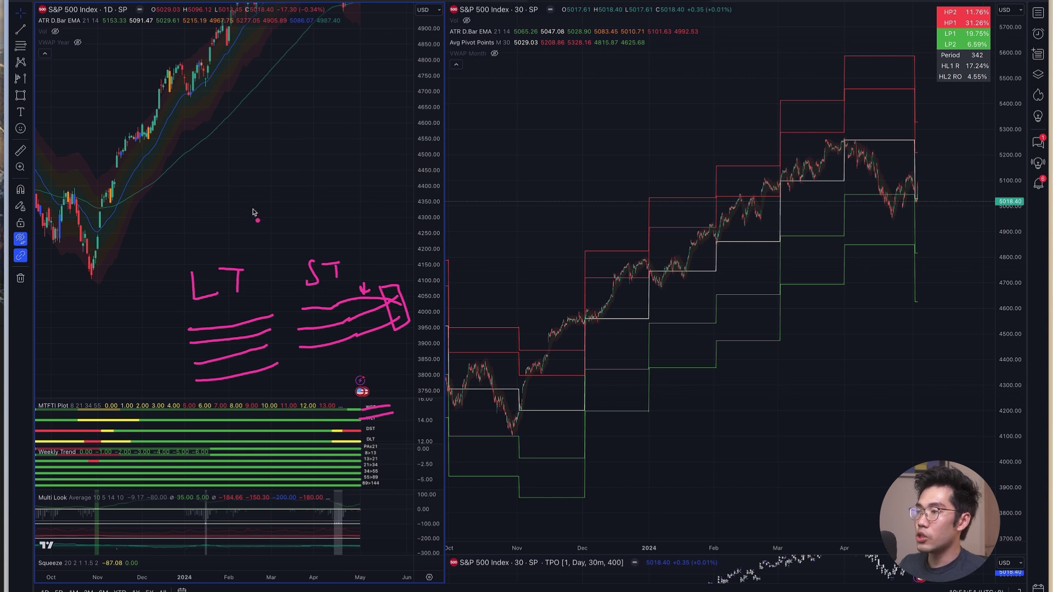
- Draw pink lines running into the 30-minute chart and circle the DST row
{"action": "left_click_drag", "start_coordinate": [407, 306], "coordinate": [504, 371]}
{"action": "mouse_move", "coordinate": [398, 302]}
{"action": "left_mouse_down"}
{"action": "mouse_move", "coordinate": [421, 300]}
{"action": "mouse_move", "coordinate": [496, 338]}
{"action": "left_mouse_up"}
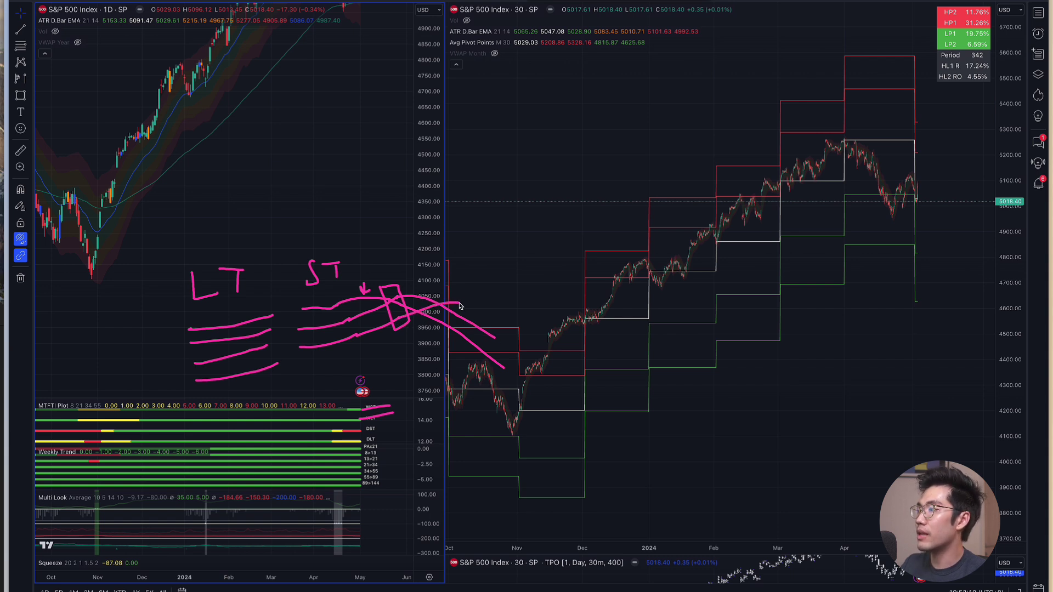
{"action": "left_click_drag", "start_coordinate": [500, 313], "coordinate": [506, 319]}
{"action": "left_click_drag", "start_coordinate": [365, 427], "coordinate": [366, 432]}
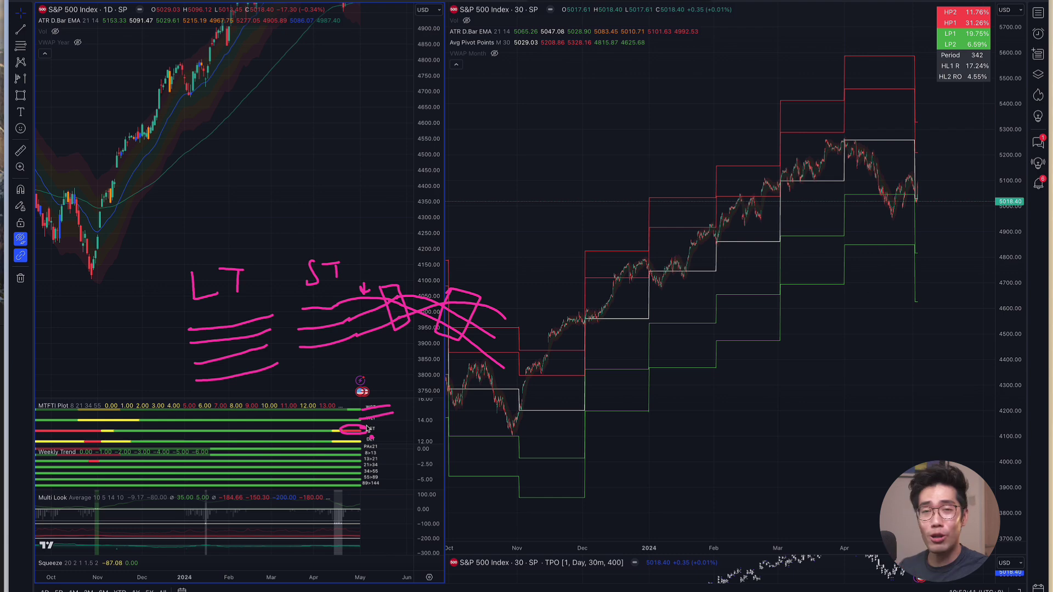
- Zoom the daily chart, enlarge the trend-row pane, and circle the PAx21 through 89>144 labels in pink
{"action": "scroll", "coordinate": [355, 287], "scroll_direction": "up", "scroll_amount": 5}
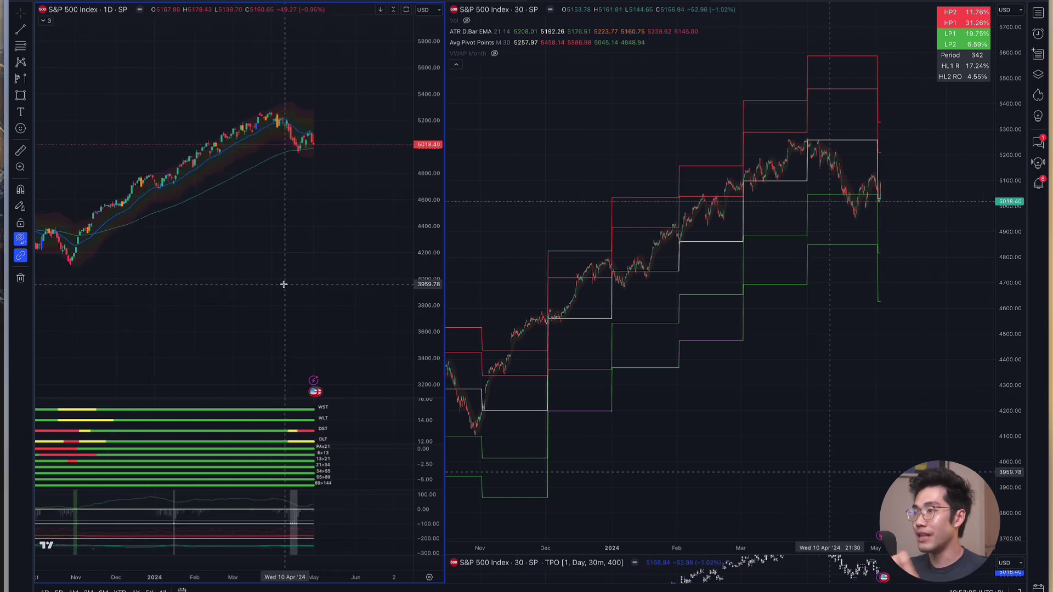
{"action": "left_click_drag", "start_coordinate": [343, 444], "coordinate": [346, 386]}
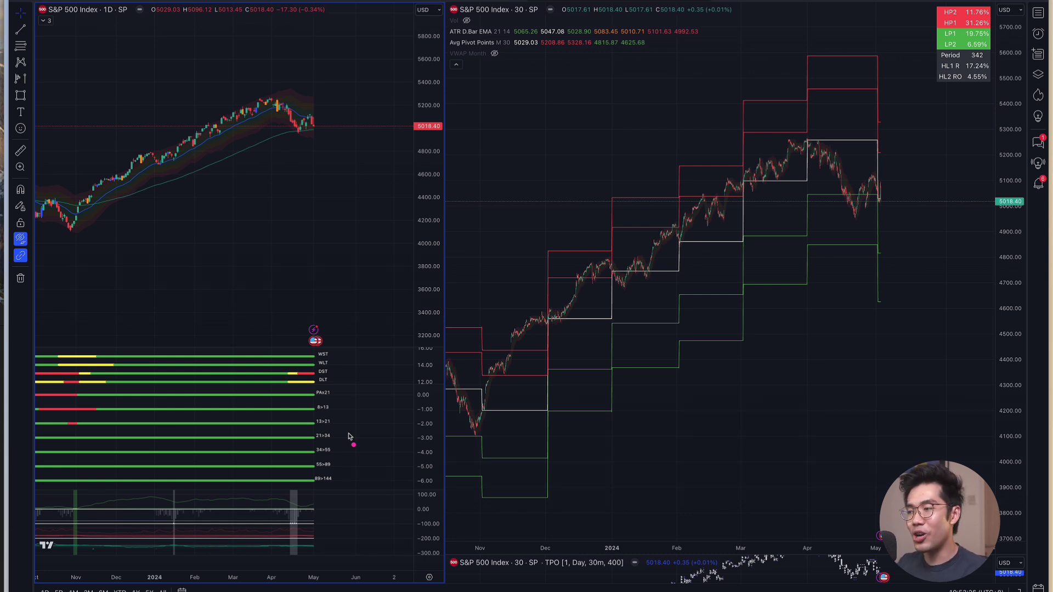
{"action": "mouse_move", "coordinate": [313, 399]}
{"action": "left_mouse_down"}
{"action": "mouse_move", "coordinate": [338, 393]}
{"action": "mouse_move", "coordinate": [316, 388]}
{"action": "mouse_move", "coordinate": [314, 401]}
{"action": "mouse_move", "coordinate": [335, 418]}
{"action": "mouse_move", "coordinate": [314, 402]}
{"action": "mouse_move", "coordinate": [312, 420]}
{"action": "mouse_move", "coordinate": [314, 431]}
{"action": "mouse_move", "coordinate": [335, 433]}
{"action": "mouse_move", "coordinate": [314, 439]}
{"action": "mouse_move", "coordinate": [333, 428]}
{"action": "mouse_move", "coordinate": [333, 471]}
{"action": "mouse_move", "coordinate": [338, 454]}
{"action": "mouse_move", "coordinate": [311, 483]}
{"action": "mouse_move", "coordinate": [336, 488]}
{"action": "mouse_move", "coordinate": [337, 473]}
{"action": "left_mouse_up"}
{"action": "left_click", "coordinate": [316, 472]}
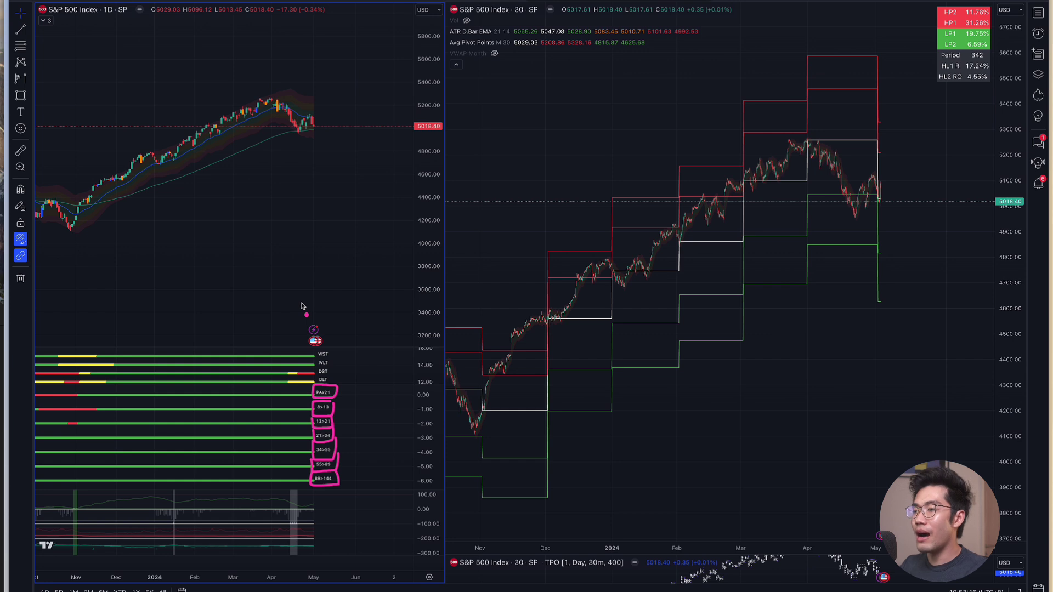
- Draw five slanted pink strokes across the daily chart
{"action": "left_click_drag", "start_coordinate": [127, 203], "coordinate": [257, 159]}
{"action": "left_click_drag", "start_coordinate": [173, 217], "coordinate": [302, 163]}
{"action": "left_click_drag", "start_coordinate": [203, 253], "coordinate": [332, 192]}
{"action": "left_click_drag", "start_coordinate": [235, 261], "coordinate": [374, 206]}
{"action": "left_click_drag", "start_coordinate": [267, 269], "coordinate": [362, 237]}
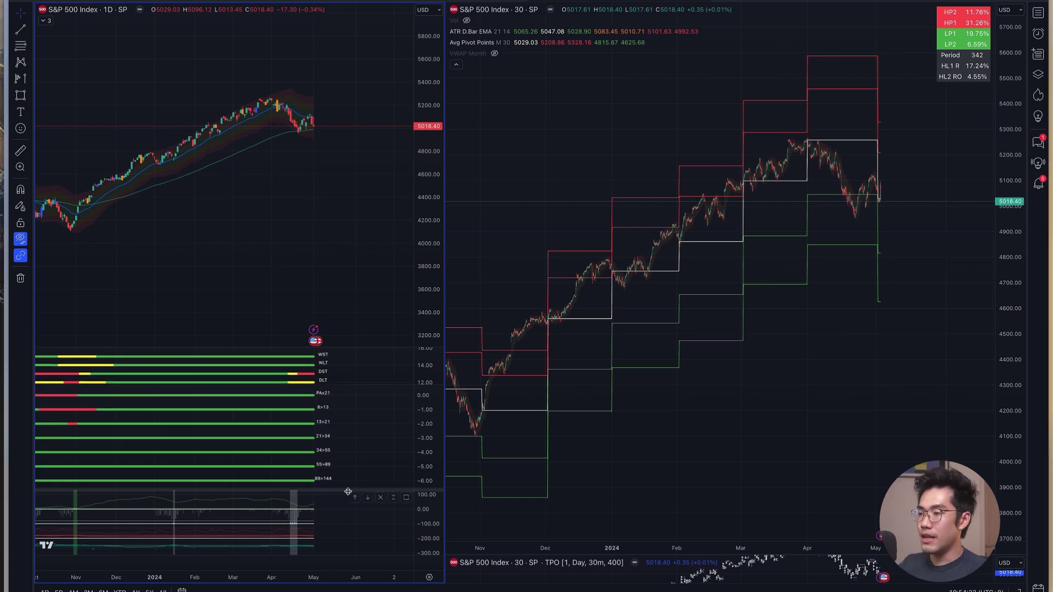
- Enlarge the bottom pane, adjust the daily time span, and circle two spots on the lower pane
{"action": "left_click_drag", "start_coordinate": [349, 490], "coordinate": [351, 415]}
{"action": "scroll", "coordinate": [332, 479], "scroll_direction": "left", "scroll_amount": 2}
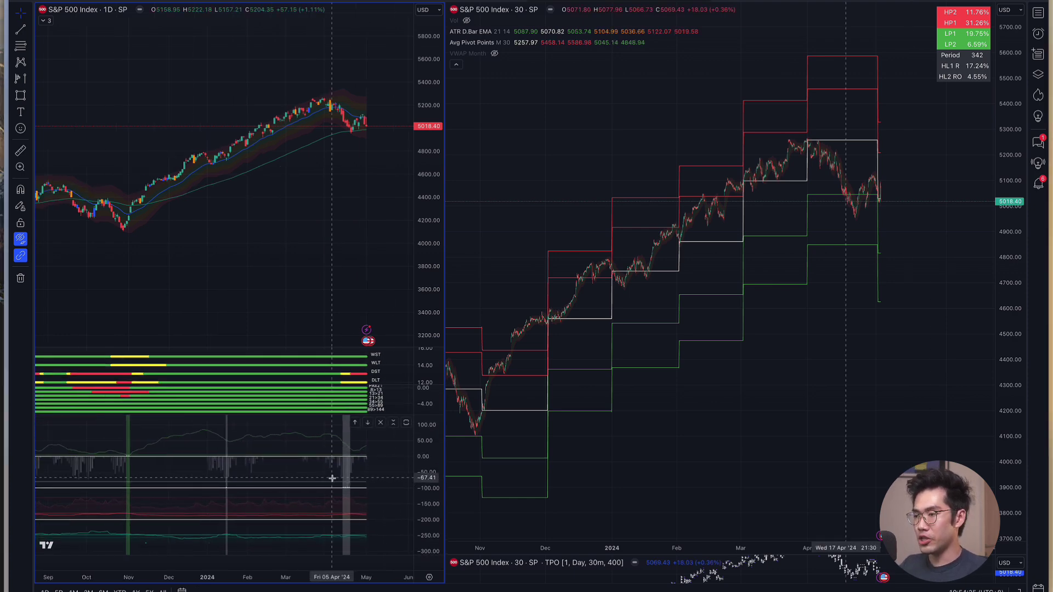
{"action": "scroll", "coordinate": [332, 478], "scroll_direction": "left", "scroll_amount": 2}
{"action": "scroll", "coordinate": [330, 476], "scroll_direction": "right", "scroll_amount": 4}
{"action": "scroll", "coordinate": [315, 469], "scroll_direction": "left", "scroll_amount": 1}
{"action": "key", "text": "ctrl+Tab"}
{"action": "mouse_move", "coordinate": [306, 435]}
{"action": "left_mouse_down"}
{"action": "mouse_move", "coordinate": [321, 443]}
{"action": "mouse_move", "coordinate": [312, 434]}
{"action": "mouse_move", "coordinate": [317, 478]}
{"action": "mouse_move", "coordinate": [311, 464]}
{"action": "mouse_move", "coordinate": [277, 513]}
{"action": "mouse_move", "coordinate": [315, 500]}
{"action": "mouse_move", "coordinate": [270, 531]}
{"action": "left_mouse_up"}
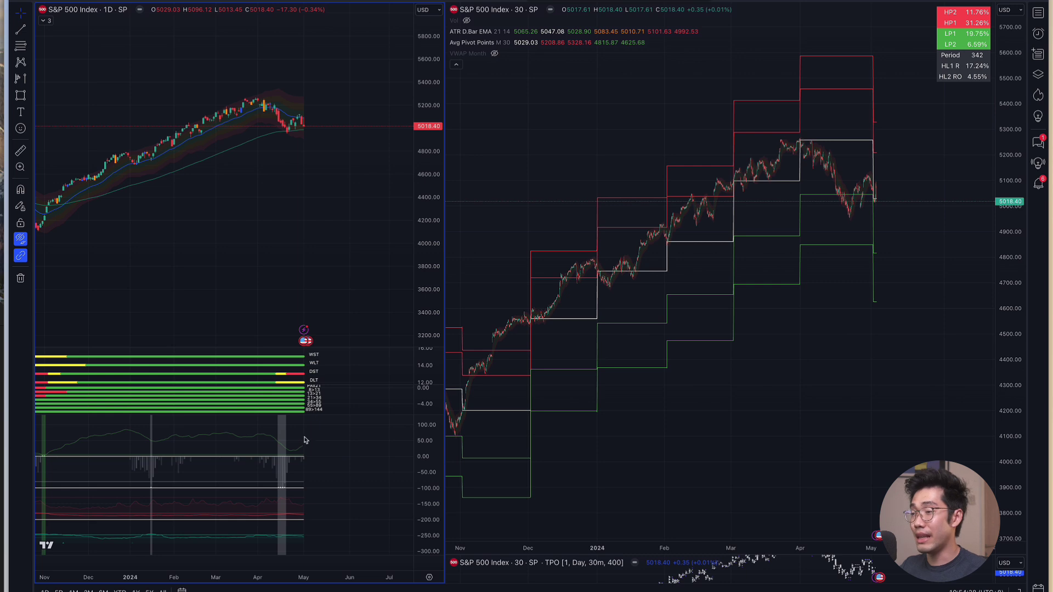
- Circle peaks and the latest reading on the bottom oscillator pane in pink
{"action": "scroll", "coordinate": [218, 504], "scroll_direction": "down", "scroll_amount": 3}
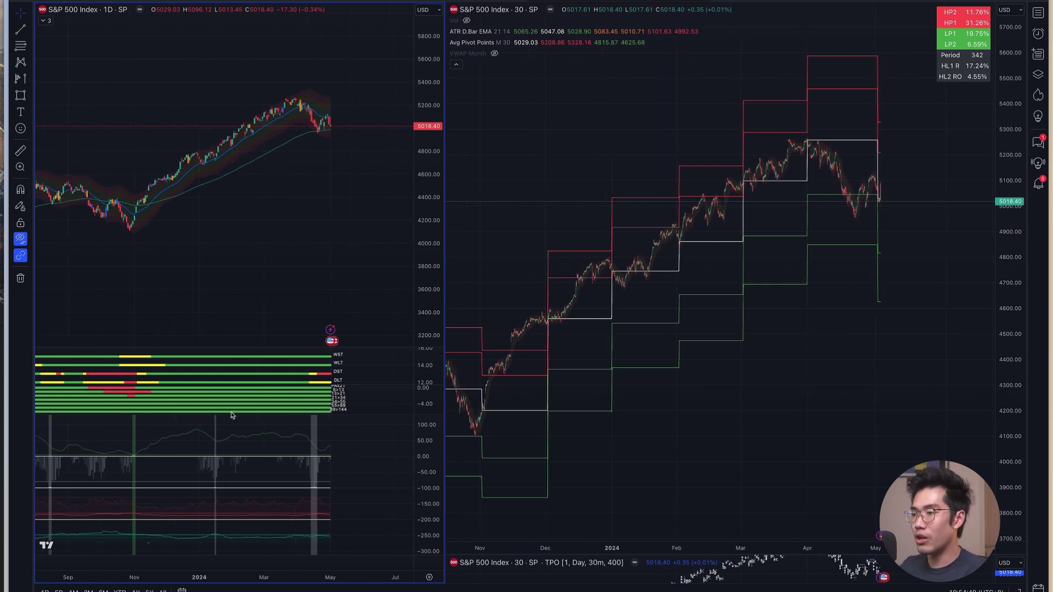
{"action": "scroll", "coordinate": [187, 466], "scroll_direction": "down", "scroll_amount": 3}
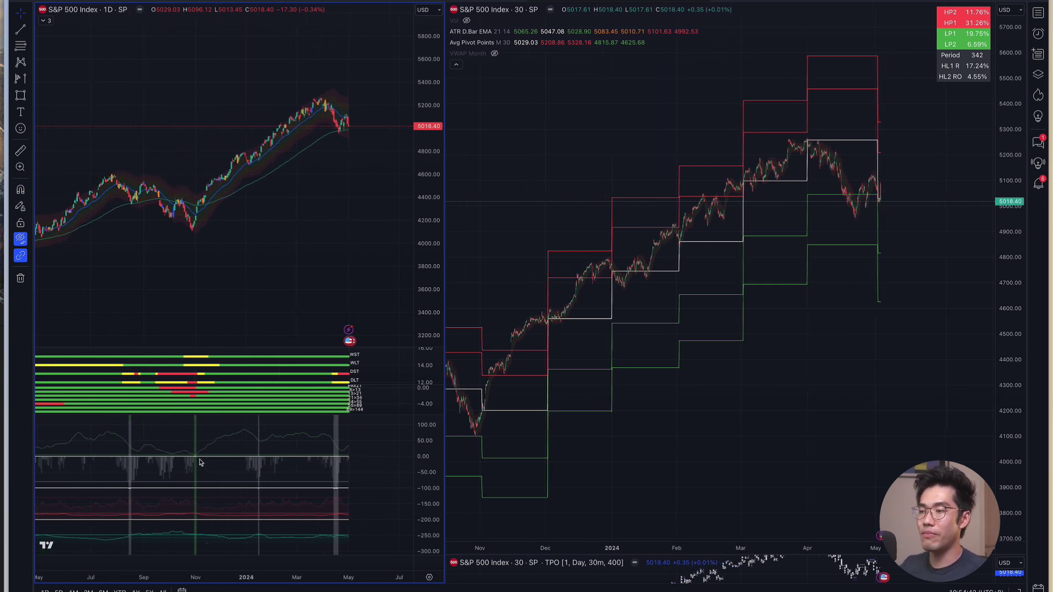
{"action": "mouse_move", "coordinate": [201, 438]}
{"action": "left_mouse_down"}
{"action": "mouse_move", "coordinate": [193, 447]}
{"action": "mouse_move", "coordinate": [116, 445]}
{"action": "mouse_move", "coordinate": [140, 431]}
{"action": "left_mouse_up"}
{"action": "left_click_drag", "start_coordinate": [263, 430], "coordinate": [259, 433]}
{"action": "mouse_move", "coordinate": [326, 452]}
{"action": "left_mouse_down"}
{"action": "mouse_move", "coordinate": [347, 454]}
{"action": "mouse_move", "coordinate": [336, 455]}
{"action": "left_mouse_up"}
{"action": "left_click", "coordinate": [325, 469]}
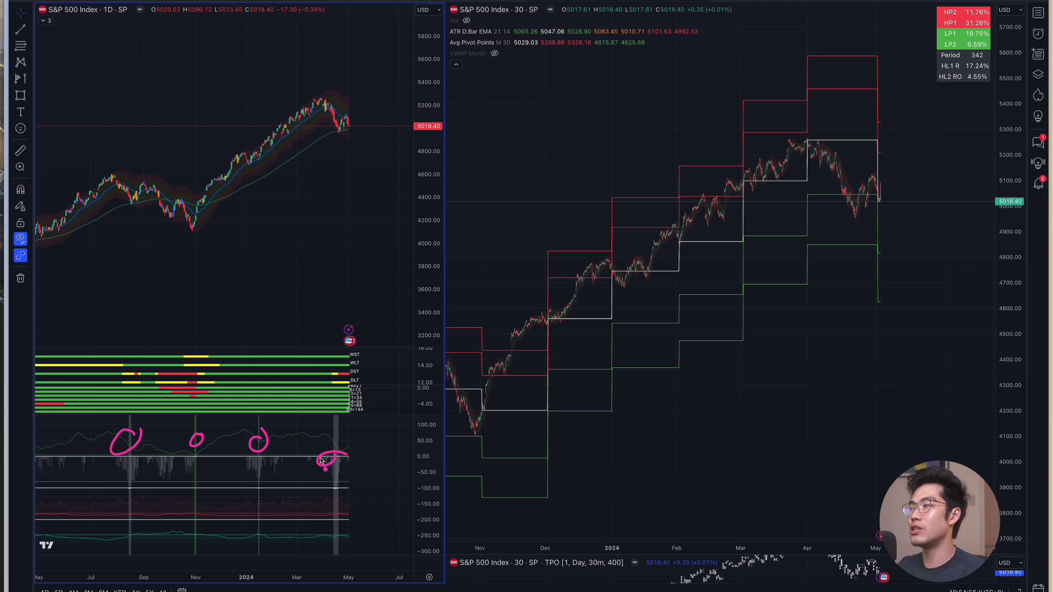
- Draw a pink loop outlining the indicator panes
{"action": "scroll", "coordinate": [322, 461], "scroll_direction": "down", "scroll_amount": 1}
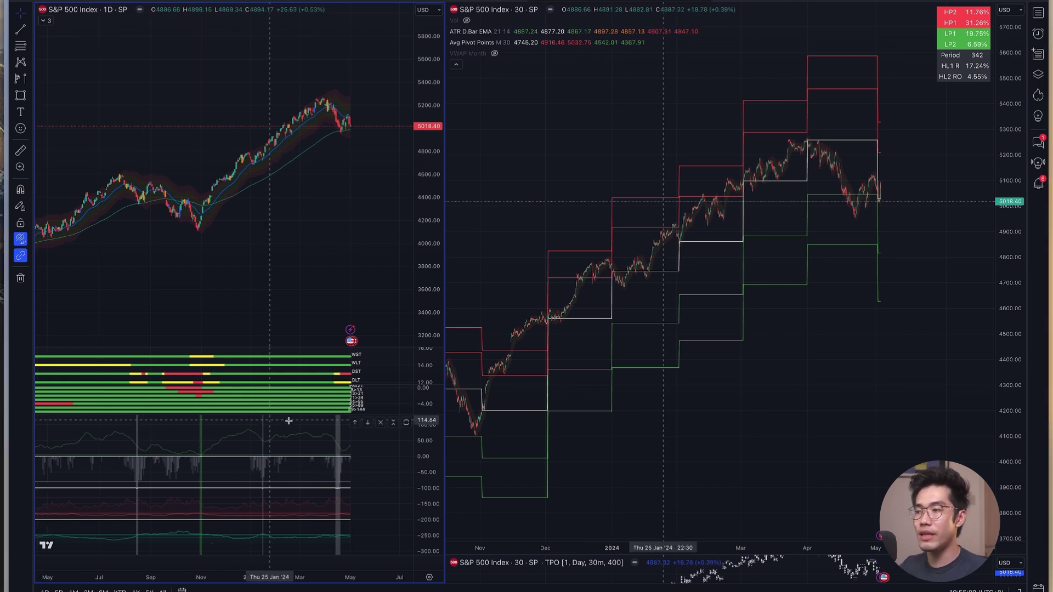
{"action": "mouse_move", "coordinate": [350, 417]}
{"action": "left_mouse_down"}
{"action": "mouse_move", "coordinate": [141, 428]}
{"action": "mouse_move", "coordinate": [138, 547]}
{"action": "mouse_move", "coordinate": [385, 476]}
{"action": "left_mouse_up"}
{"action": "left_click_drag", "start_coordinate": [385, 476], "coordinate": [359, 421]}
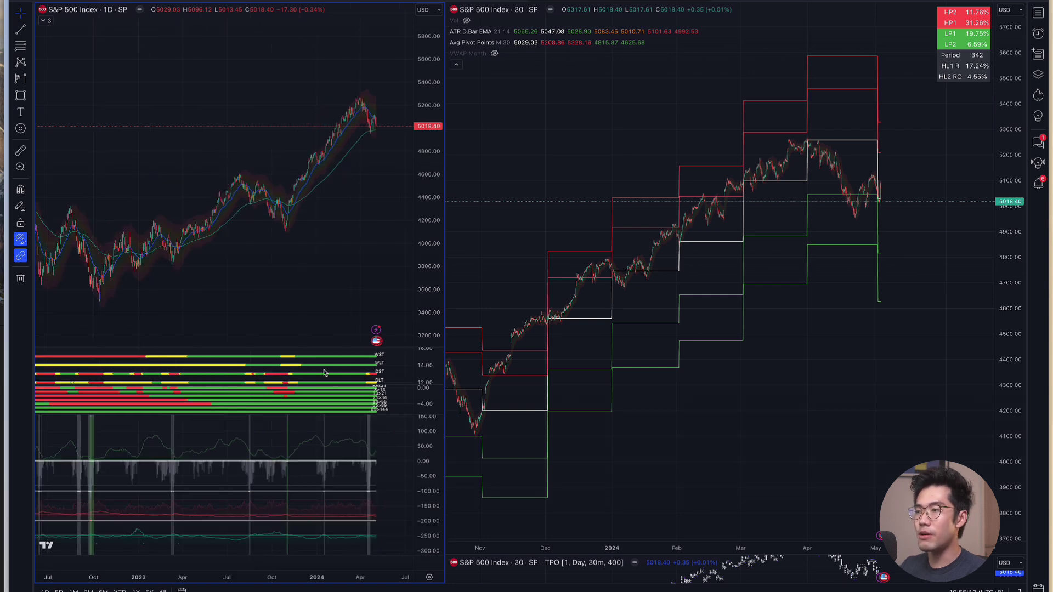
{"action": "scroll", "coordinate": [282, 297], "scroll_direction": "up", "scroll_amount": 5}
{"action": "scroll", "coordinate": [281, 299], "scroll_direction": "down", "scroll_amount": 1}
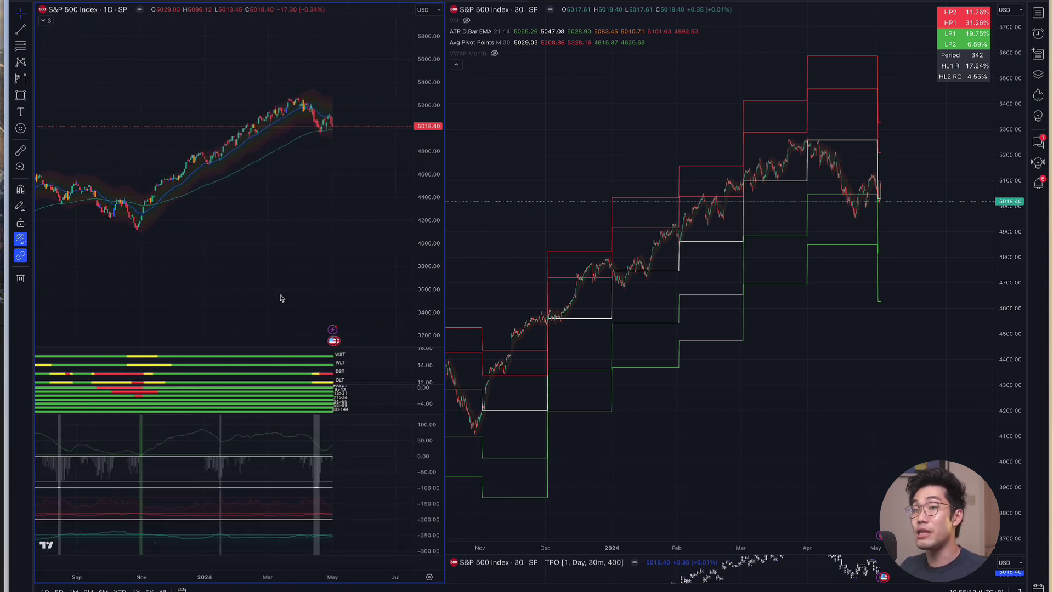
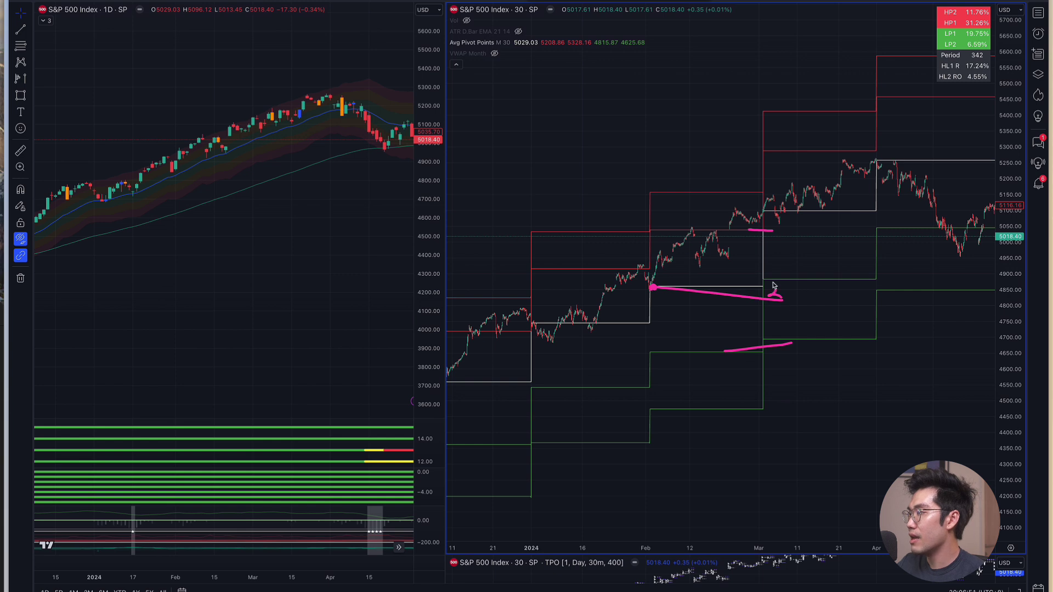
- Sketch pink strokes over the upper and lower pivot levels and the HP2/LP2 readings, then clear them
{"action": "mouse_move", "coordinate": [792, 344]}
{"action": "left_mouse_down"}
{"action": "mouse_move", "coordinate": [645, 351]}
{"action": "mouse_move", "coordinate": [836, 347]}
{"action": "left_mouse_up"}
{"action": "left_click_drag", "start_coordinate": [937, 11], "coordinate": [916, 12]}
{"action": "left_click_drag", "start_coordinate": [648, 193], "coordinate": [770, 185]}
{"action": "left_click_drag", "start_coordinate": [944, 44], "coordinate": [933, 45]}
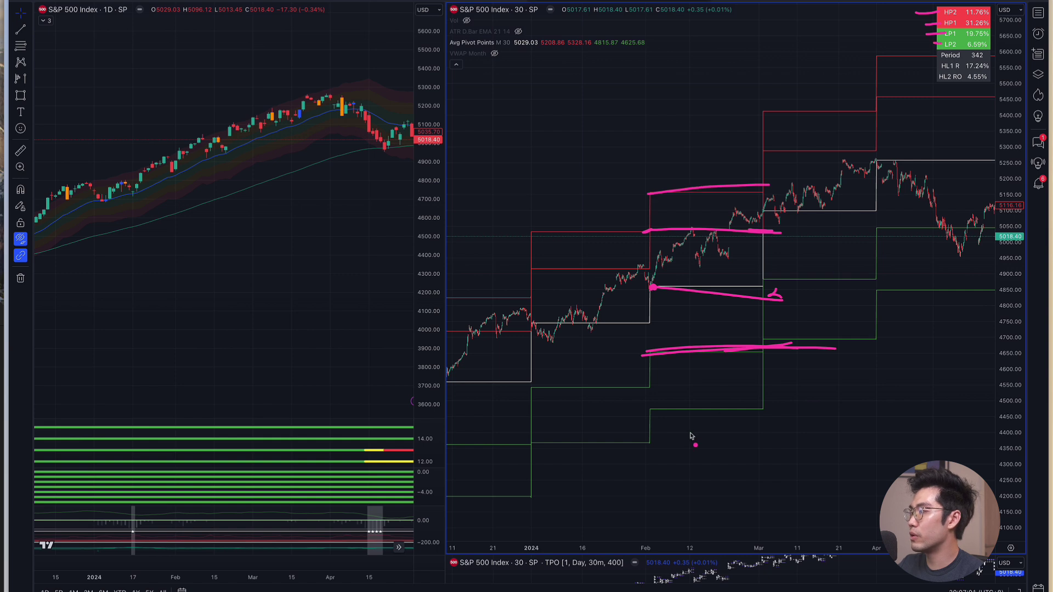
{"action": "left_click_drag", "start_coordinate": [648, 412], "coordinate": [795, 414]}
{"action": "key", "text": "Escape"}
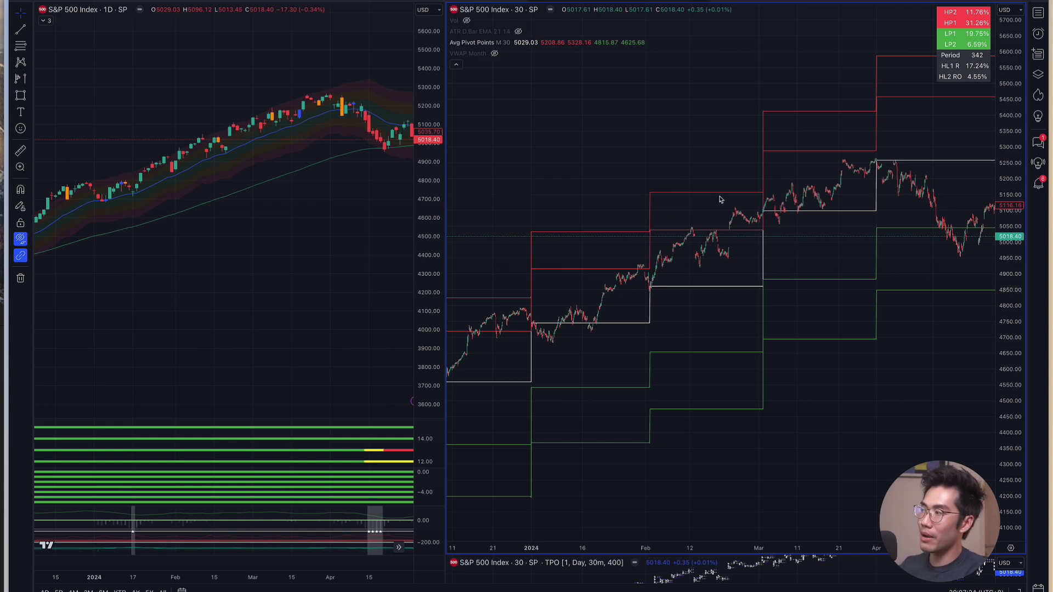
- Scroll to Dec 2023–Mar 2024 and mark each month's pivot levels in pink, then clear them
{"action": "scroll", "coordinate": [720, 192], "scroll_direction": "left", "scroll_amount": 10}
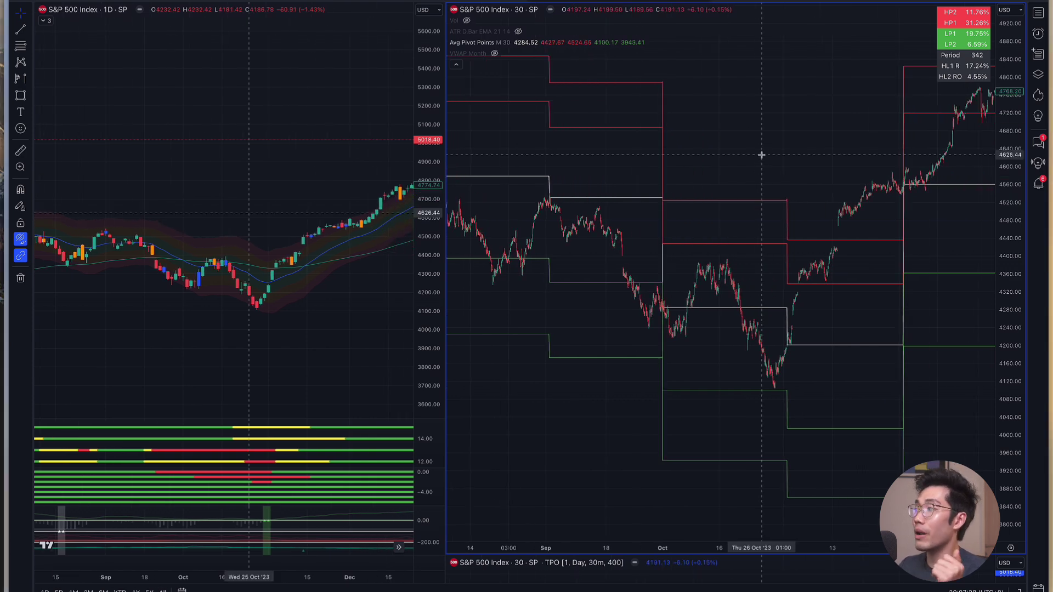
{"action": "scroll", "coordinate": [757, 156], "scroll_direction": "right", "scroll_amount": 10}
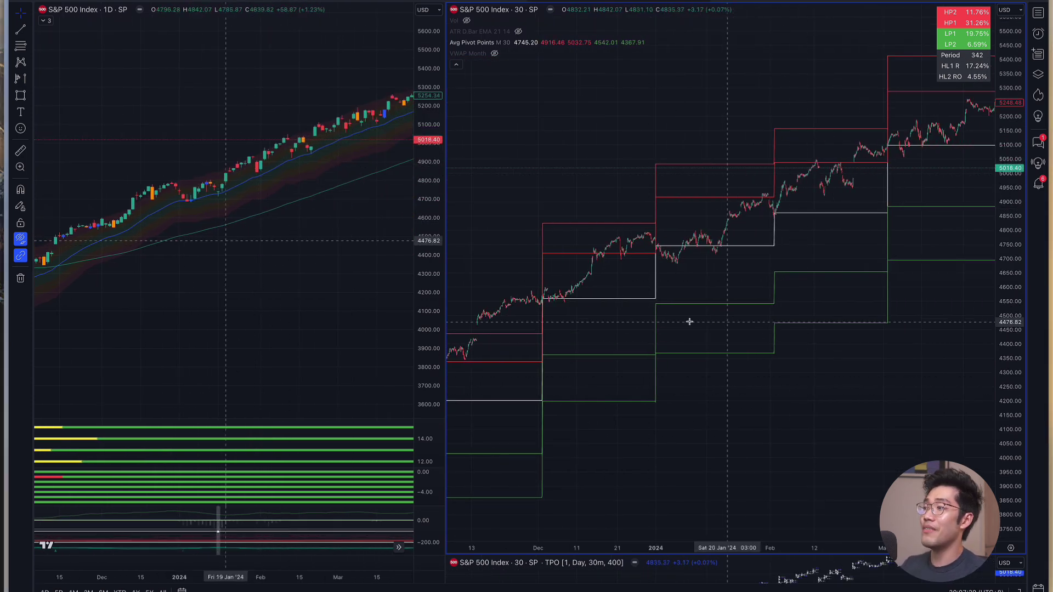
{"action": "left_click_drag", "start_coordinate": [554, 254], "coordinate": [637, 258]}
{"action": "left_click_drag", "start_coordinate": [576, 355], "coordinate": [631, 357]}
{"action": "left_click_drag", "start_coordinate": [578, 228], "coordinate": [618, 226]}
{"action": "left_click_drag", "start_coordinate": [581, 405], "coordinate": [643, 407]}
{"action": "left_click_drag", "start_coordinate": [650, 163], "coordinate": [725, 163]}
{"action": "left_click_drag", "start_coordinate": [670, 199], "coordinate": [729, 202]}
{"action": "left_click_drag", "start_coordinate": [695, 303], "coordinate": [734, 307]}
{"action": "left_click_drag", "start_coordinate": [689, 355], "coordinate": [749, 352]}
{"action": "key", "text": "Escape"}
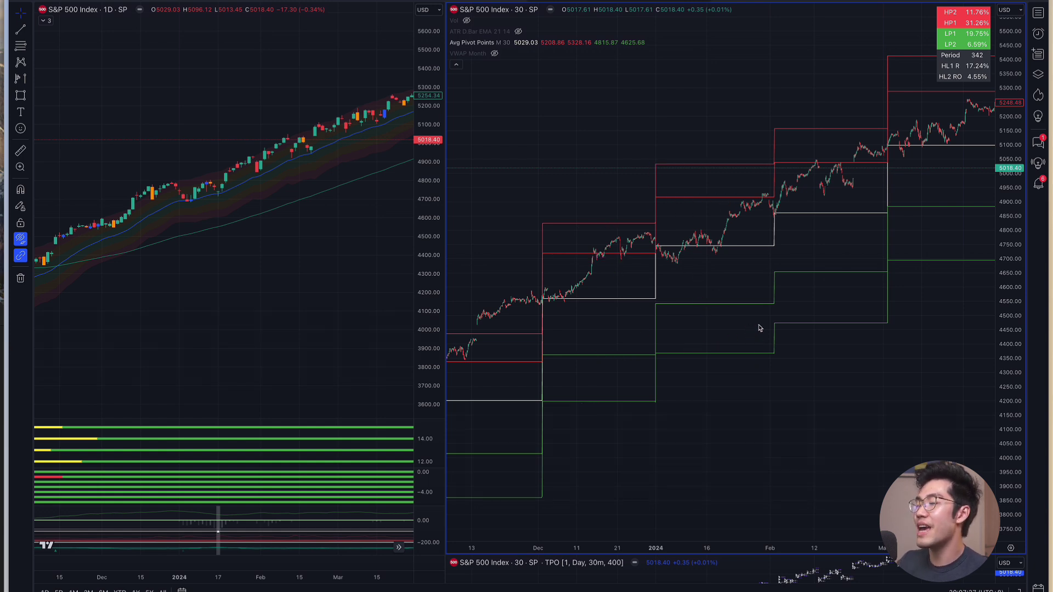
- Trace the December rally to its pivot level and mark the HP1 reading in pink, then erase everything
{"action": "left_click_drag", "start_coordinate": [546, 301], "coordinate": [629, 213]}
{"action": "left_click_drag", "start_coordinate": [603, 254], "coordinate": [629, 243]}
{"action": "left_click_drag", "start_coordinate": [927, 27], "coordinate": [939, 25]}
{"action": "left_click_drag", "start_coordinate": [615, 254], "coordinate": [648, 255]}
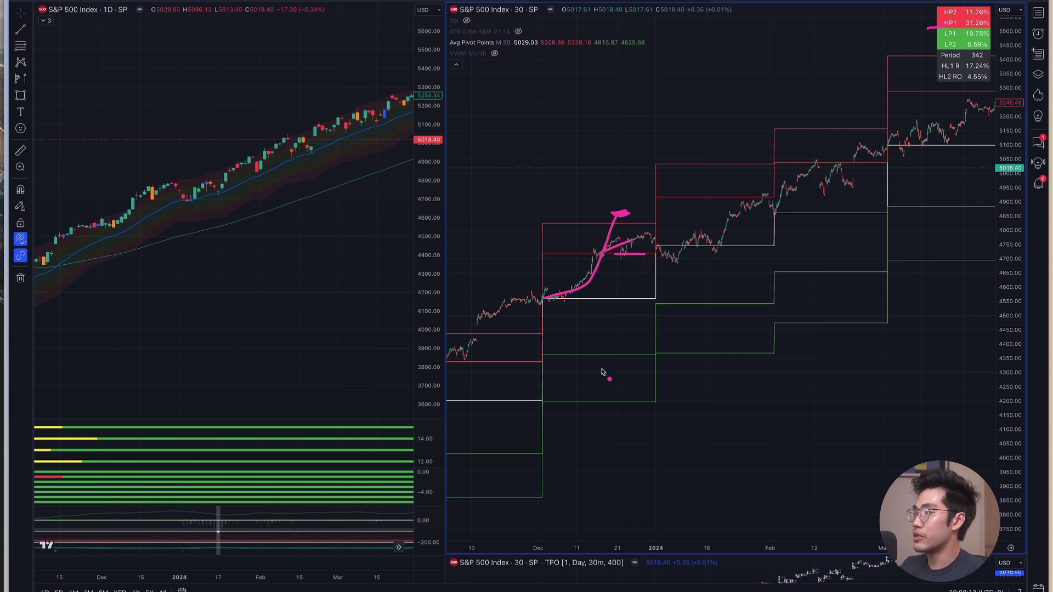
{"action": "left_click_drag", "start_coordinate": [599, 377], "coordinate": [614, 375]}
{"action": "left_click_drag", "start_coordinate": [604, 414], "coordinate": [606, 416]}
{"action": "key", "text": "Escape"}
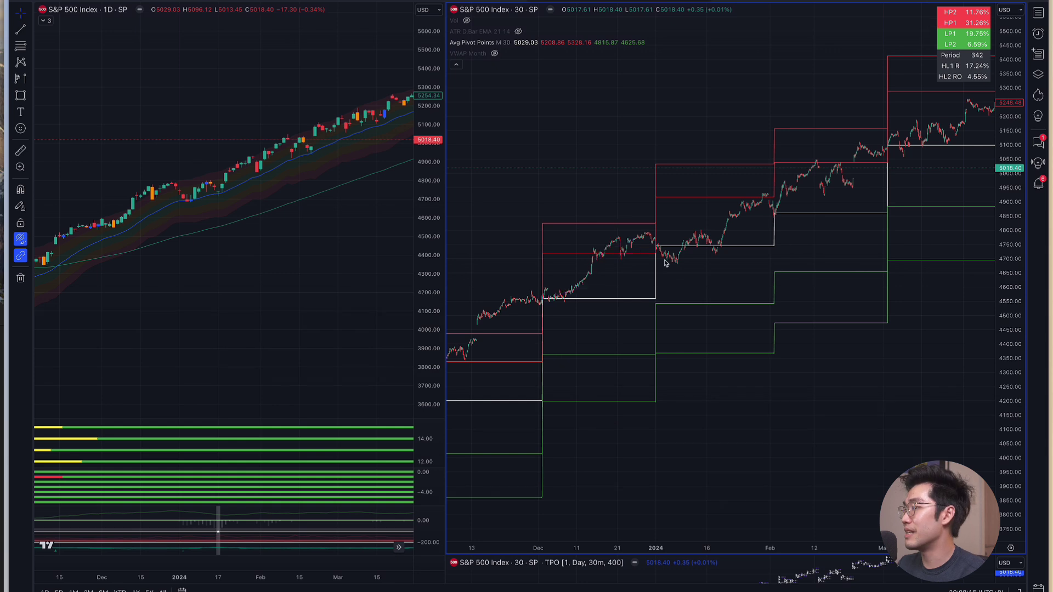
- Zoom the time axis and sketch the December rally plus a possible drop to the lower pivot, then scroll back toward spring 2023
{"action": "scroll", "coordinate": [693, 274], "scroll_direction": "up", "scroll_amount": 3}
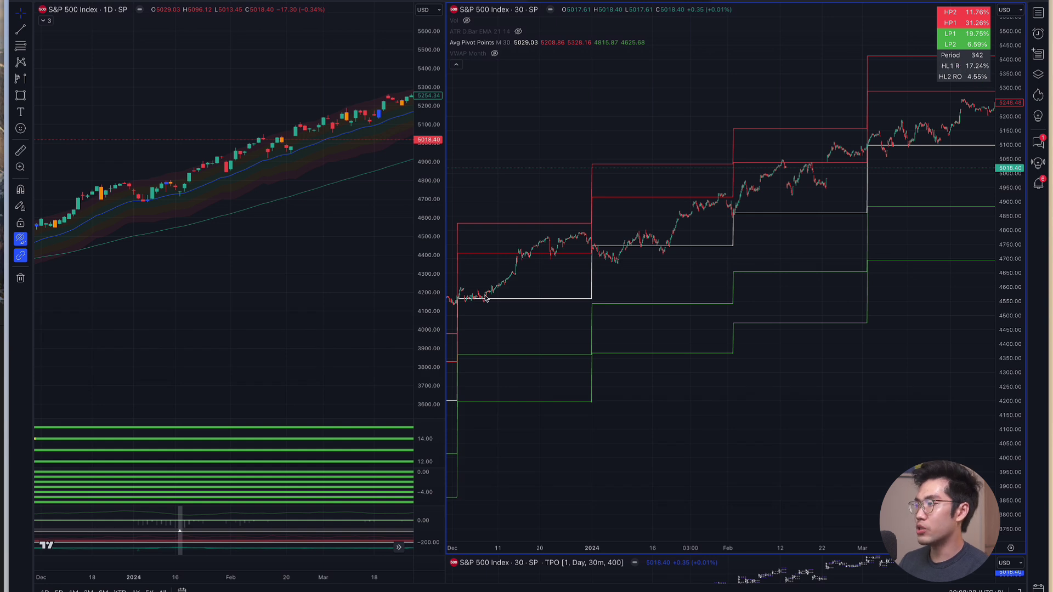
{"action": "mouse_move", "coordinate": [476, 297]}
{"action": "left_mouse_down"}
{"action": "mouse_move", "coordinate": [518, 265]}
{"action": "mouse_move", "coordinate": [530, 277]}
{"action": "mouse_move", "coordinate": [540, 347]}
{"action": "left_mouse_up"}
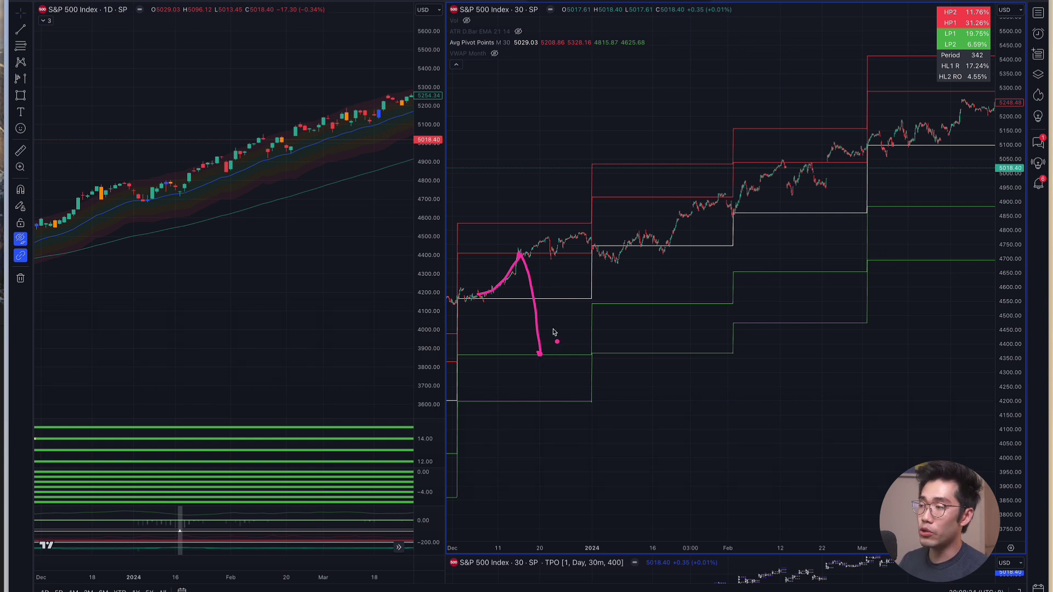
{"action": "mouse_move", "coordinate": [483, 299]}
{"action": "left_mouse_down"}
{"action": "mouse_move", "coordinate": [502, 347]}
{"action": "mouse_move", "coordinate": [548, 290]}
{"action": "left_mouse_up"}
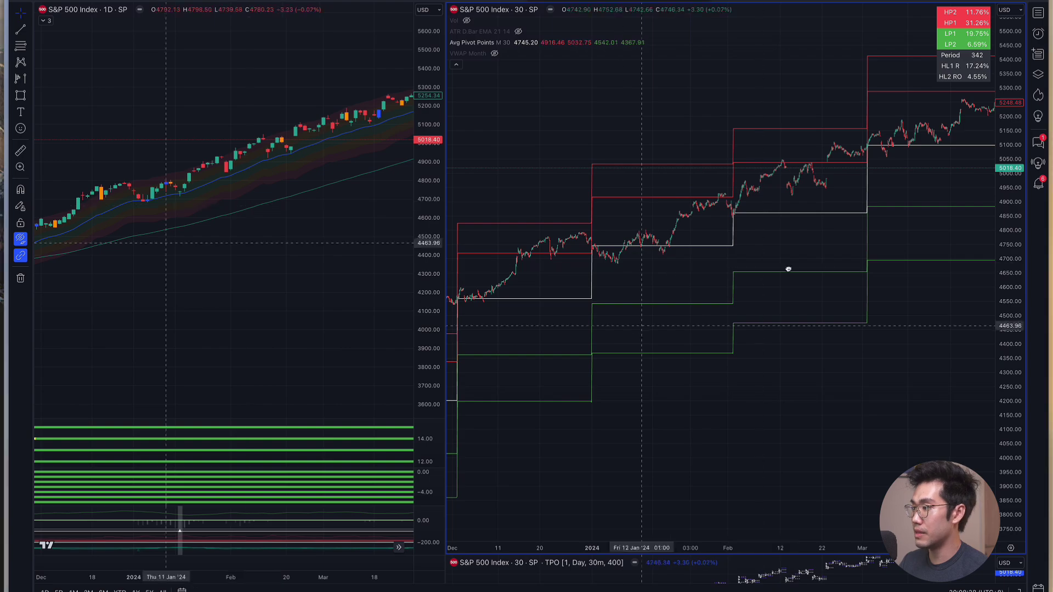
{"action": "scroll", "coordinate": [743, 277], "scroll_direction": "left", "scroll_amount": 15}
- Pan to Aug–Nov 2022, trace the September peak and drop, underline HL2 RO, then pan to spring 2022
{"action": "left_click_drag", "start_coordinate": [617, 404], "coordinate": [870, 344]}
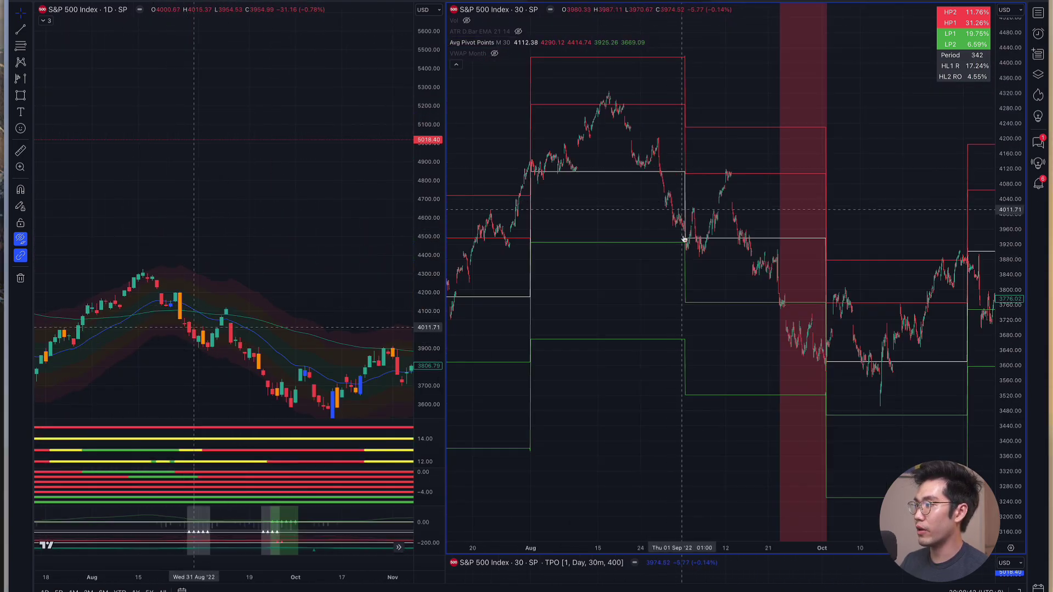
{"action": "key", "text": "a"}
{"action": "key", "text": "Escape"}
{"action": "mouse_move", "coordinate": [682, 239]}
{"action": "left_mouse_down"}
{"action": "mouse_move", "coordinate": [724, 233]}
{"action": "mouse_move", "coordinate": [731, 175]}
{"action": "mouse_move", "coordinate": [782, 300]}
{"action": "left_mouse_up"}
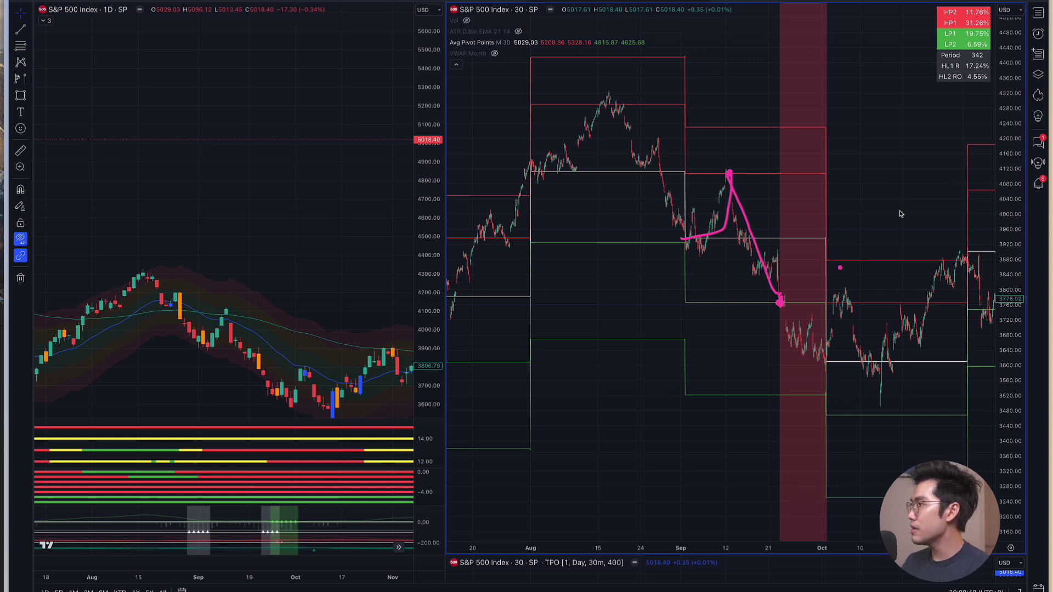
{"action": "mouse_move", "coordinate": [712, 239]}
{"action": "left_mouse_down"}
{"action": "mouse_move", "coordinate": [731, 171]}
{"action": "mouse_move", "coordinate": [781, 301]}
{"action": "left_mouse_up"}
{"action": "mouse_move", "coordinate": [938, 87]}
{"action": "left_mouse_down"}
{"action": "mouse_move", "coordinate": [966, 85]}
{"action": "mouse_move", "coordinate": [950, 81]}
{"action": "left_mouse_up"}
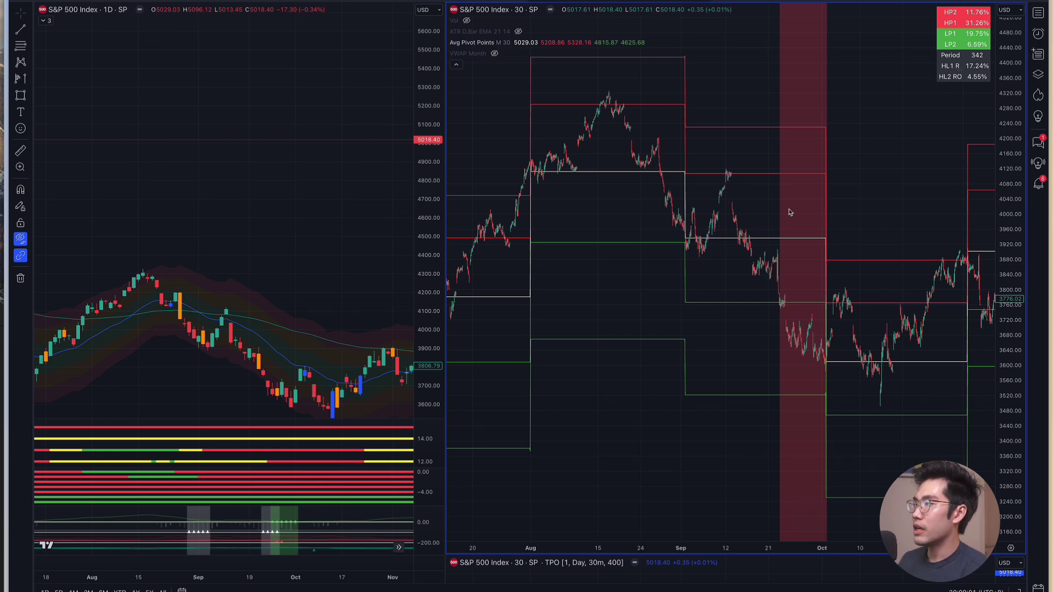
{"action": "scroll", "coordinate": [693, 191], "scroll_direction": "left", "scroll_amount": 10}
{"action": "mouse_move", "coordinate": [859, 234]}
{"action": "left_mouse_down"}
{"action": "mouse_move", "coordinate": [765, 219]}
{"action": "mouse_move", "coordinate": [708, 189]}
{"action": "mouse_move", "coordinate": [725, 220]}
{"action": "mouse_move", "coordinate": [745, 353]}
{"action": "mouse_move", "coordinate": [827, 185]}
{"action": "left_mouse_up"}
- Clear the leftover pink mark and scroll both charts forward to November 2023–March 2024
{"action": "key", "text": "Escape"}
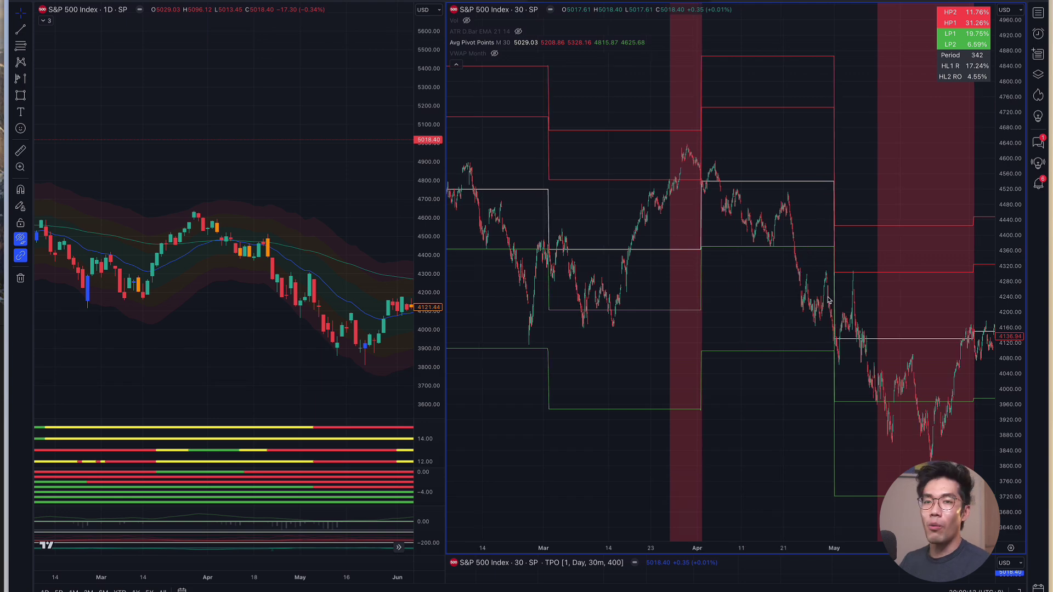
{"action": "scroll", "coordinate": [888, 258], "scroll_direction": "down", "scroll_amount": 2}
{"action": "scroll", "coordinate": [755, 369], "scroll_direction": "right", "scroll_amount": 10}
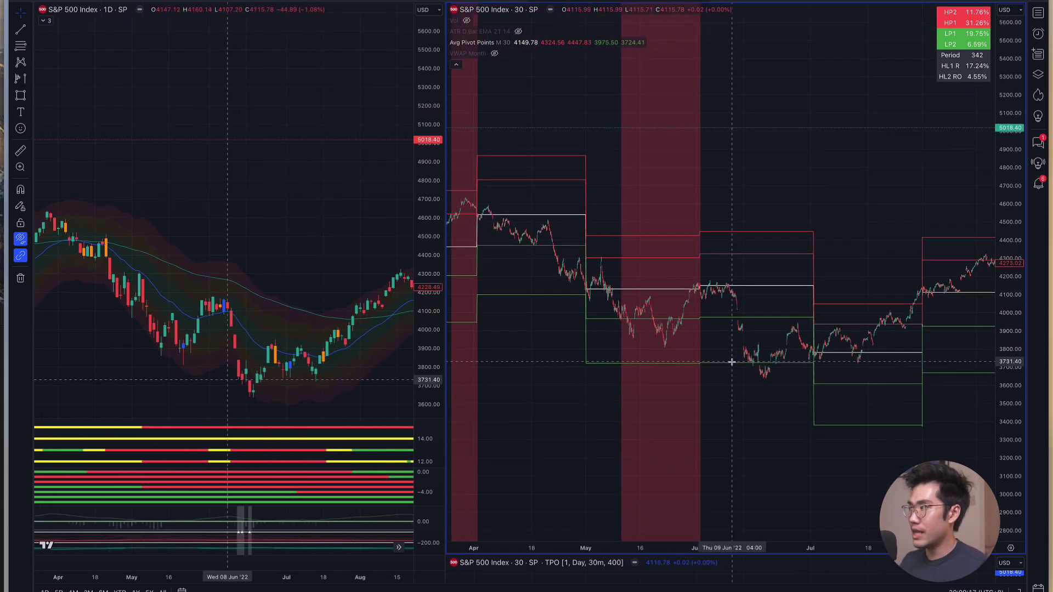
{"action": "scroll", "coordinate": [679, 386], "scroll_direction": "right", "scroll_amount": 10}
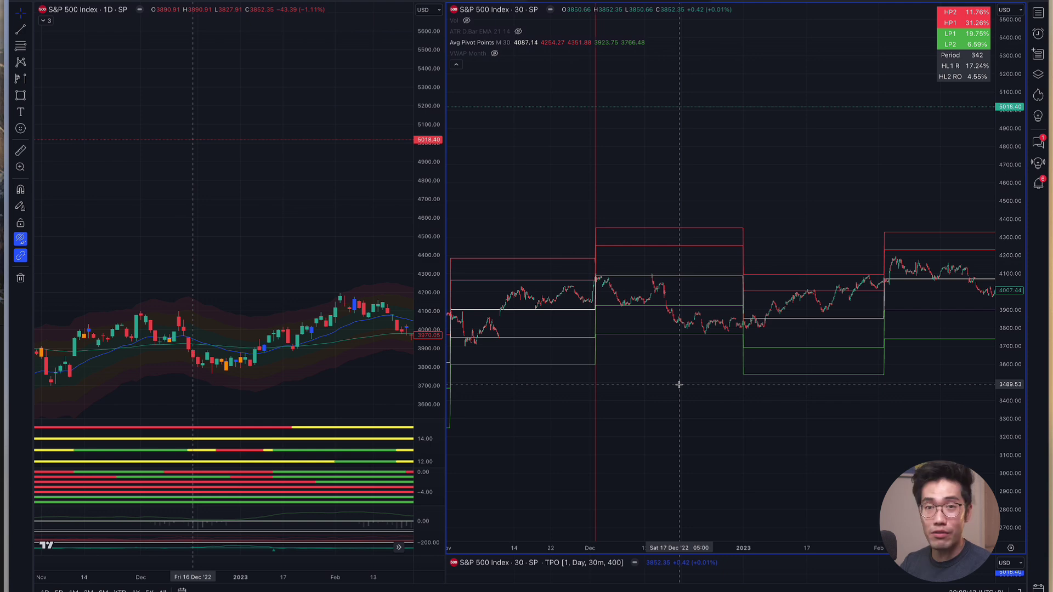
{"action": "scroll", "coordinate": [679, 385], "scroll_direction": "right", "scroll_amount": 15}
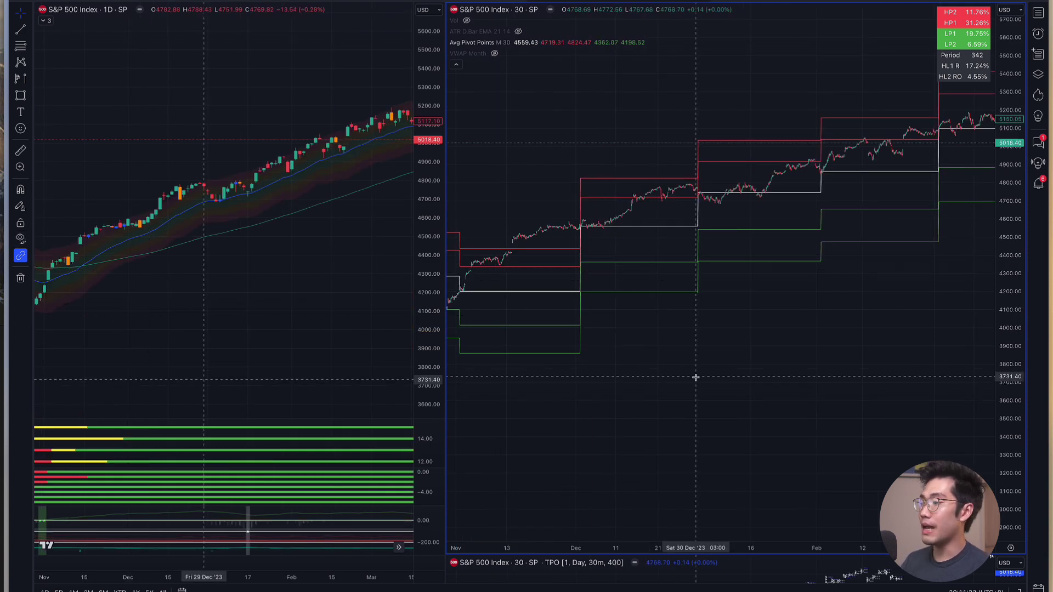
- Expand the TPO chart pane, auto-fit the pivot chart's price scale, and zoom to late April–early May 2024
{"action": "left_click_drag", "start_coordinate": [690, 556], "coordinate": [694, 261]}
{"action": "scroll", "coordinate": [780, 357], "scroll_direction": "up", "scroll_amount": 5}
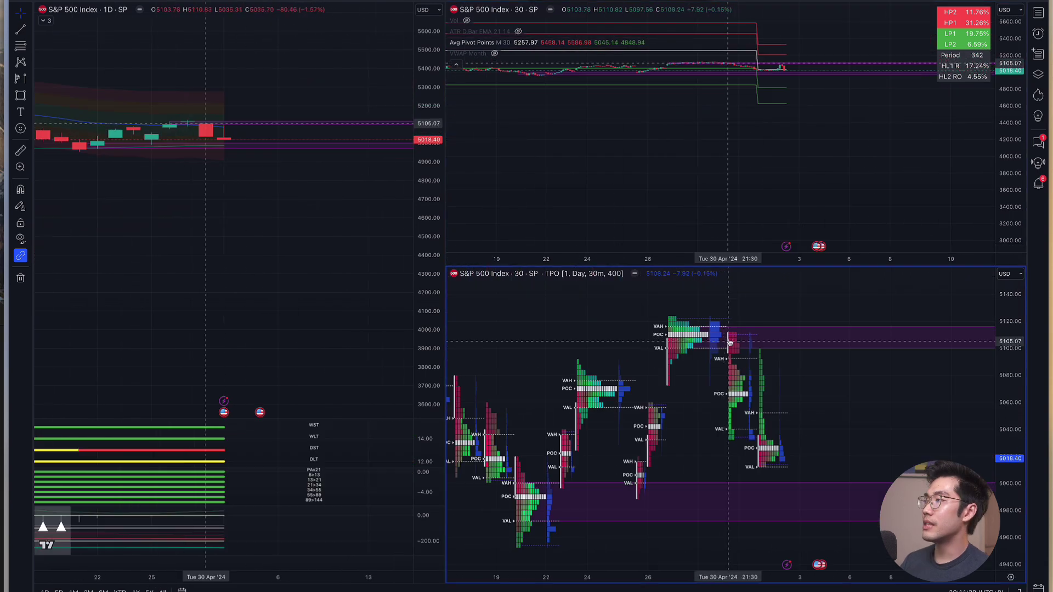
{"action": "double_click", "coordinate": [998, 134]}
{"action": "scroll", "coordinate": [682, 131], "scroll_direction": "down", "scroll_amount": 5}
{"action": "scroll", "coordinate": [737, 189], "scroll_direction": "down", "scroll_amount": 2}
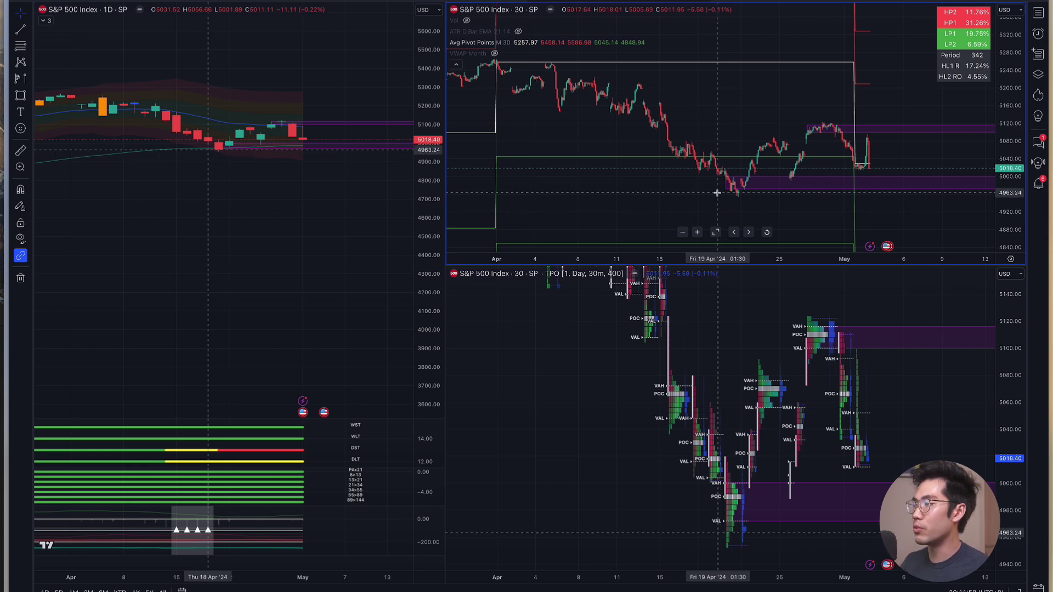
{"action": "scroll", "coordinate": [707, 439], "scroll_direction": "up", "scroll_amount": 3}
- Mark both value-area edges on the TPO chart and the recent price swing on the pivot chart in pink
{"action": "left_click_drag", "start_coordinate": [617, 484], "coordinate": [684, 488]}
{"action": "left_click_drag", "start_coordinate": [621, 522], "coordinate": [680, 524]}
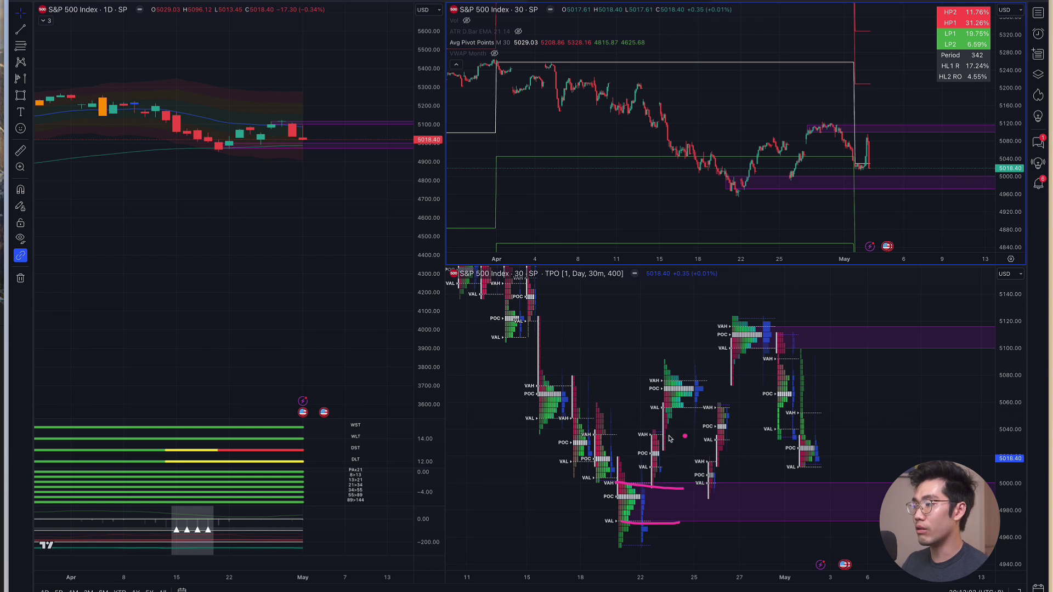
{"action": "mouse_move", "coordinate": [742, 181]}
{"action": "left_mouse_down"}
{"action": "mouse_move", "coordinate": [757, 156]}
{"action": "mouse_move", "coordinate": [754, 174]}
{"action": "mouse_move", "coordinate": [786, 145]}
{"action": "mouse_move", "coordinate": [790, 177]}
{"action": "mouse_move", "coordinate": [806, 144]}
{"action": "mouse_move", "coordinate": [810, 177]}
{"action": "left_mouse_up"}
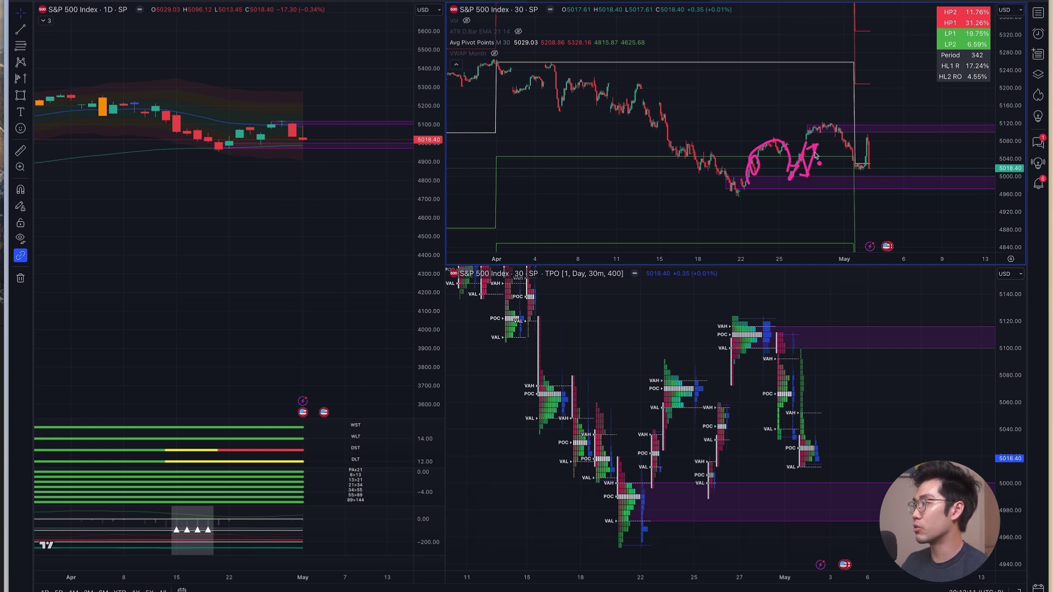
{"action": "scroll", "coordinate": [806, 145], "scroll_direction": "up", "scroll_amount": 2}
{"action": "key", "text": "ctrl+a"}
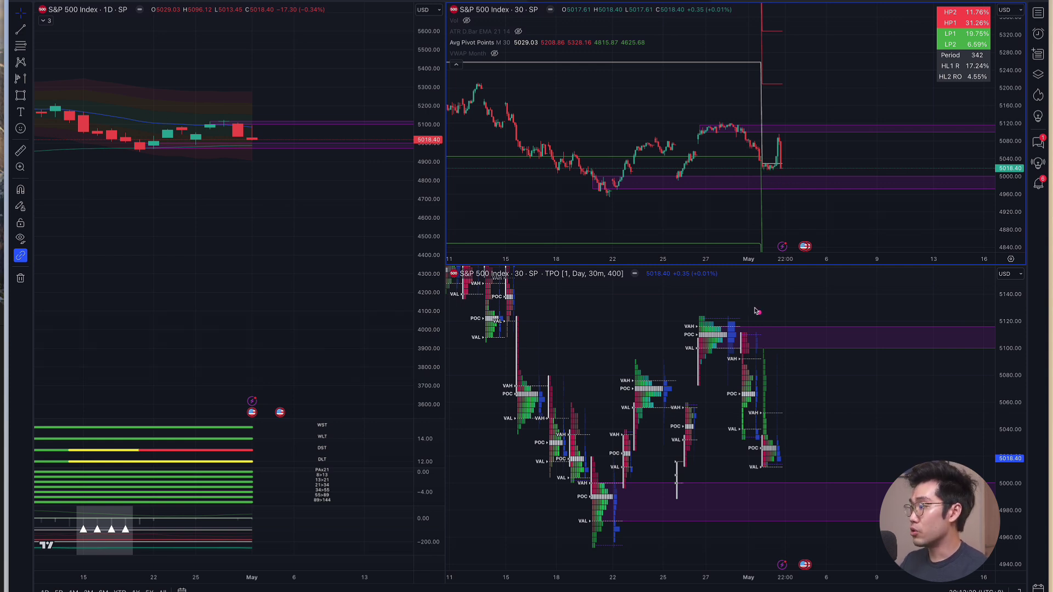
- Underline the recent profile's top and lower edge near 5100 in pink, then clear the strokes
{"action": "left_click_drag", "start_coordinate": [695, 328], "coordinate": [801, 331]}
{"action": "mouse_move", "coordinate": [703, 349]}
{"action": "left_mouse_down"}
{"action": "mouse_move", "coordinate": [833, 352]}
{"action": "mouse_move", "coordinate": [915, 331]}
{"action": "left_mouse_up"}
{"action": "left_click_drag", "start_coordinate": [775, 348], "coordinate": [927, 345]}
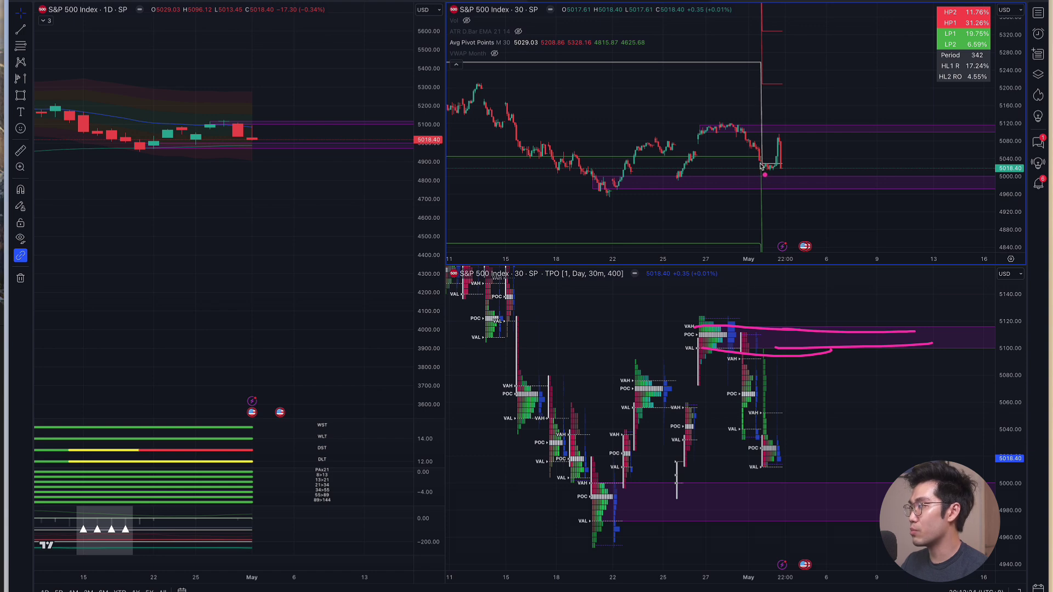
{"action": "key", "text": "Escape"}
- Stretch the pivot chart's price scale and trace the recent rise and red-candle drop in pink
{"action": "left_click_drag", "start_coordinate": [1013, 216], "coordinate": [1010, 134]}
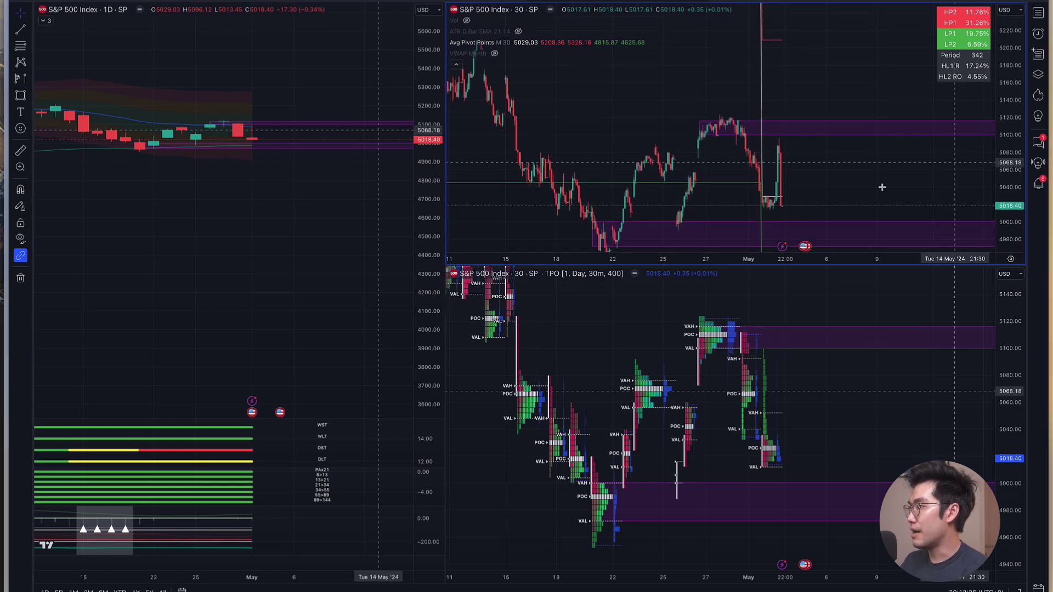
{"action": "scroll", "coordinate": [791, 203], "scroll_direction": "up", "scroll_amount": 5}
{"action": "mouse_move", "coordinate": [632, 208]}
{"action": "left_mouse_down"}
{"action": "mouse_move", "coordinate": [645, 205]}
{"action": "mouse_move", "coordinate": [650, 150]}
{"action": "mouse_move", "coordinate": [641, 147]}
{"action": "mouse_move", "coordinate": [653, 143]}
{"action": "left_mouse_up"}
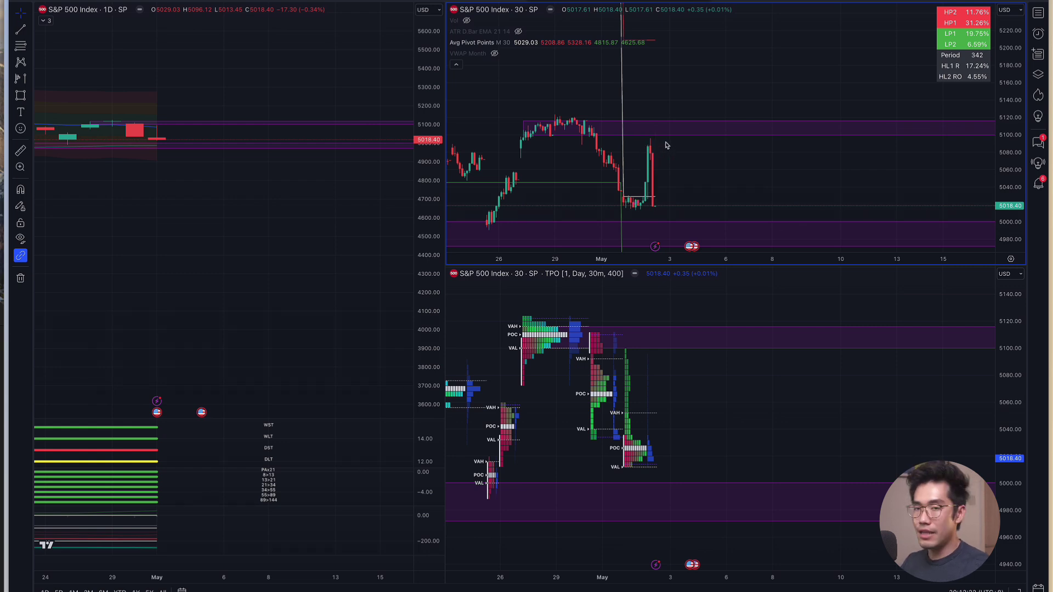
{"action": "key", "text": "ctrl+a"}
{"action": "left_click_drag", "start_coordinate": [653, 146], "coordinate": [655, 191]}
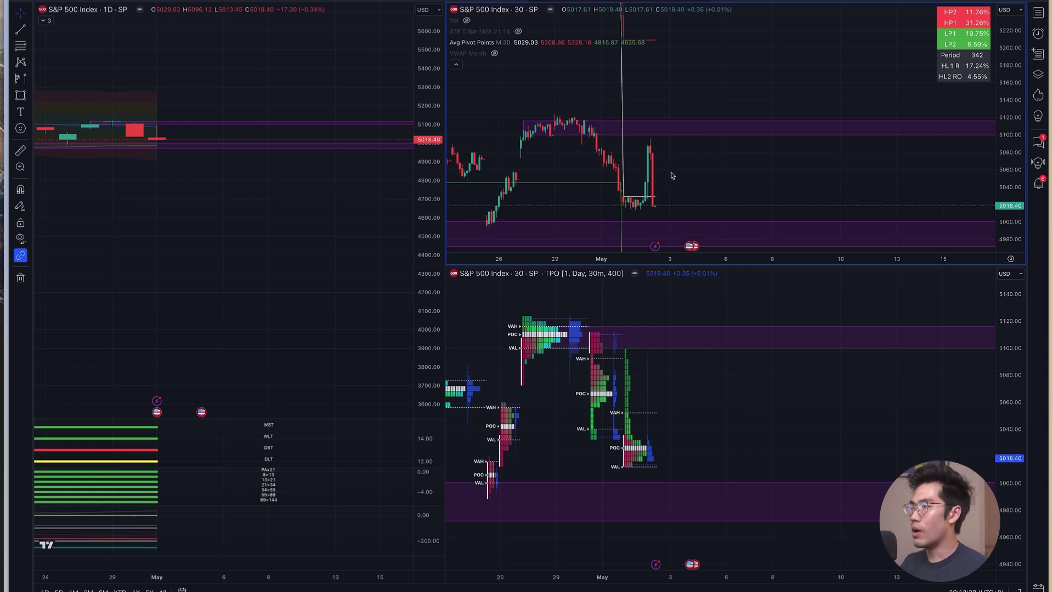
{"action": "scroll", "coordinate": [393, 223], "scroll_direction": "down", "scroll_amount": 10}
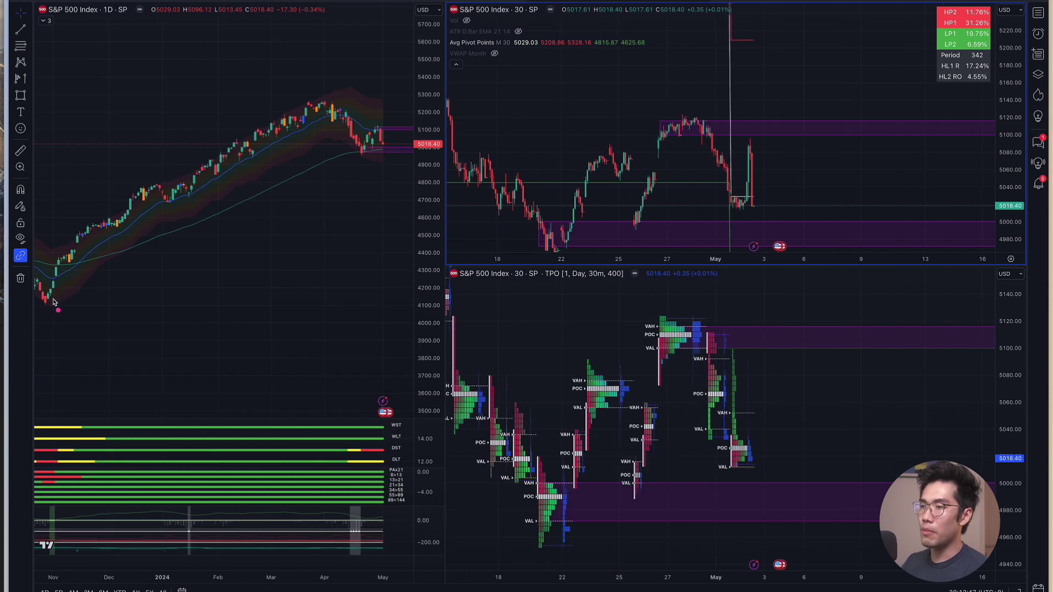
- On the S&P 500 daily chart, trace the early rise and January advance, and mark the indicator rows in pink
{"action": "left_click_drag", "start_coordinate": [53, 303], "coordinate": [75, 254]}
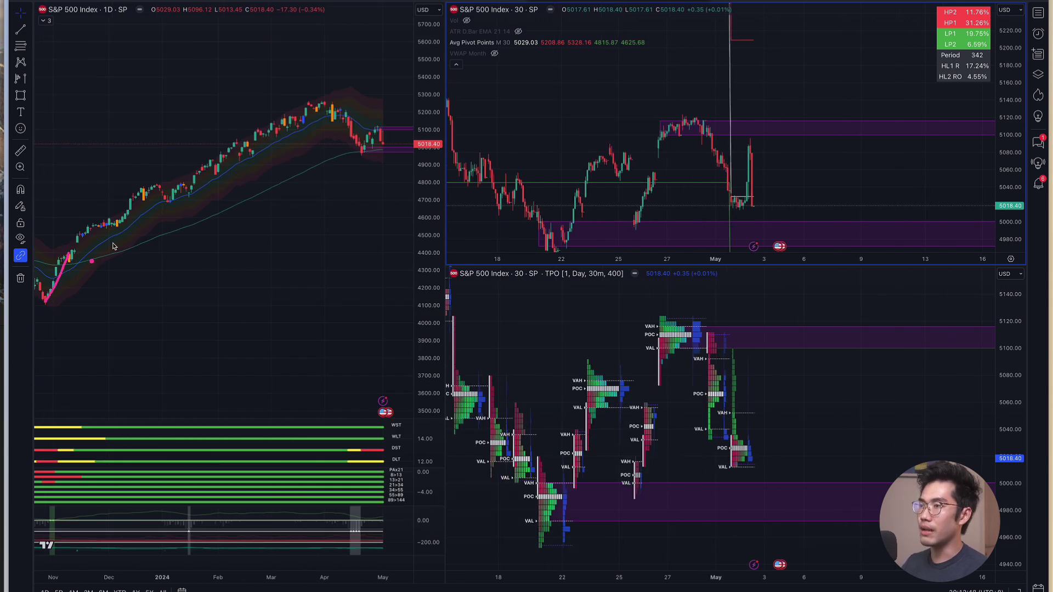
{"action": "mouse_move", "coordinate": [158, 185]}
{"action": "left_mouse_down"}
{"action": "mouse_move", "coordinate": [180, 202]}
{"action": "mouse_move", "coordinate": [221, 165]}
{"action": "left_mouse_up"}
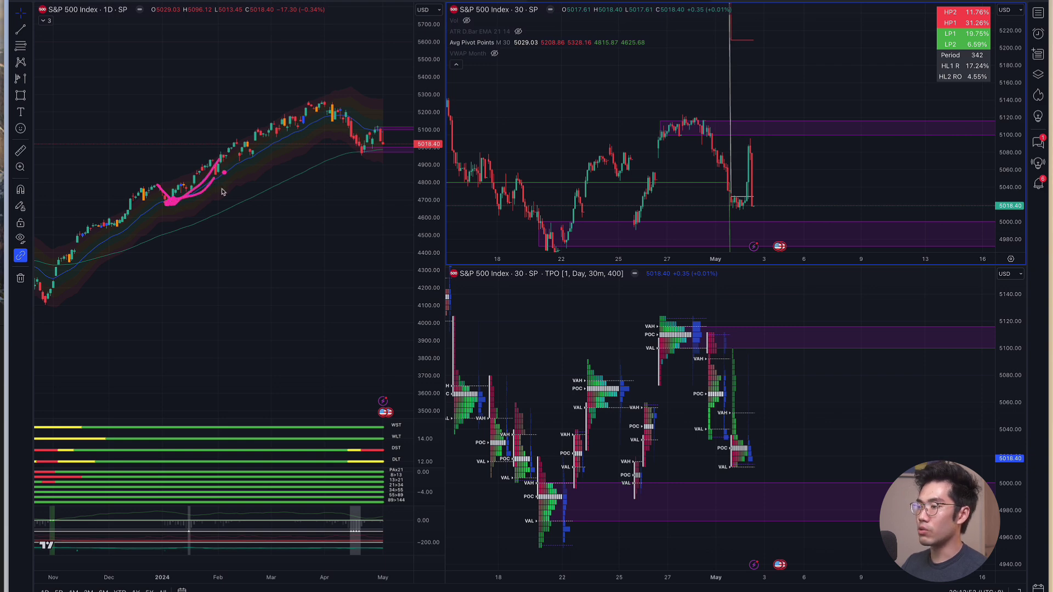
{"action": "mouse_move", "coordinate": [145, 468]}
{"action": "left_mouse_down"}
{"action": "mouse_move", "coordinate": [183, 502]}
{"action": "mouse_move", "coordinate": [122, 473]}
{"action": "left_mouse_up"}
{"action": "key", "text": "Escape"}
{"action": "left_click_drag", "start_coordinate": [338, 200], "coordinate": [306, 204]}
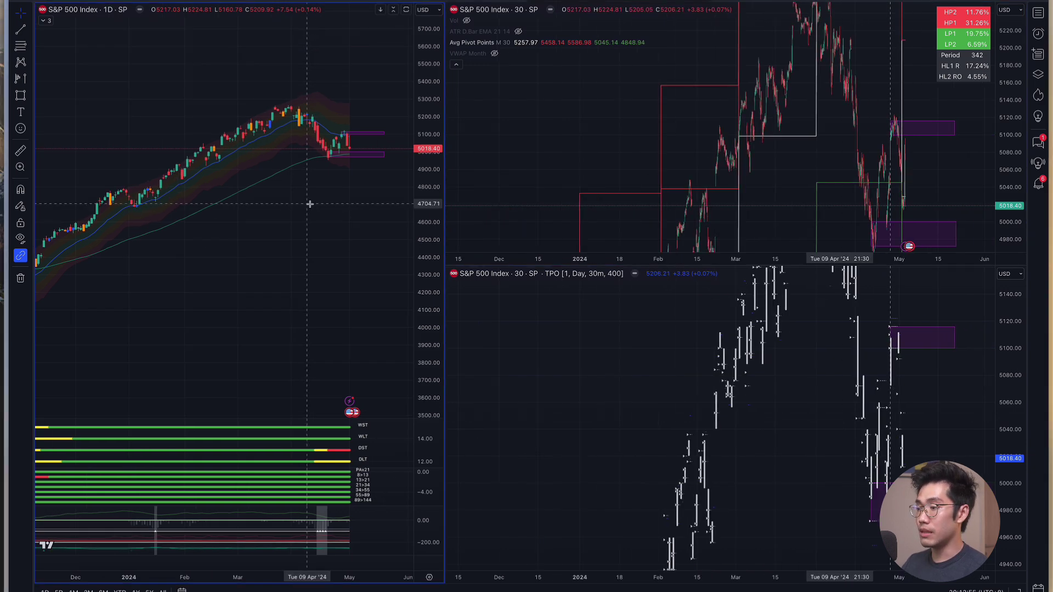
{"action": "left_click_drag", "start_coordinate": [295, 316], "coordinate": [299, 289]}
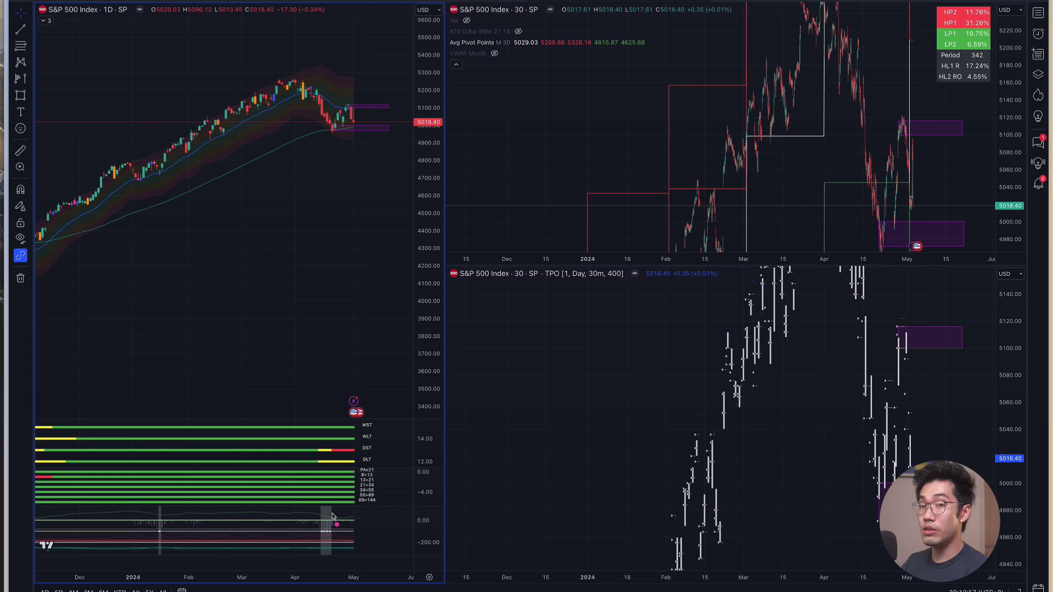
{"action": "mouse_move", "coordinate": [317, 500]}
{"action": "left_mouse_down"}
{"action": "mouse_move", "coordinate": [320, 524]}
{"action": "mouse_move", "coordinate": [349, 554]}
{"action": "mouse_move", "coordinate": [318, 502]}
{"action": "left_mouse_up"}
{"action": "key", "text": "Escape"}
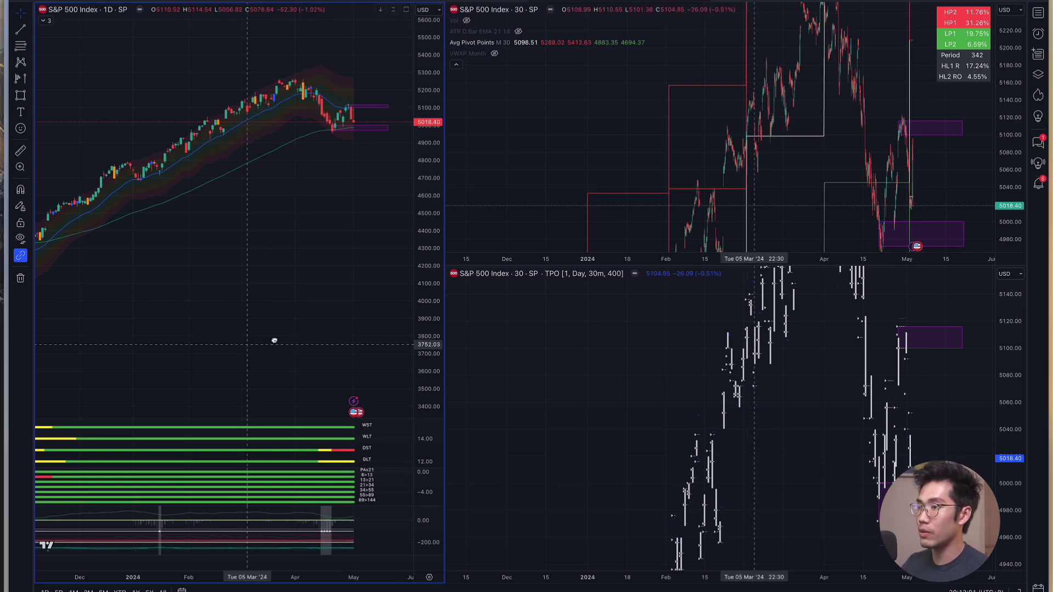
{"action": "left_click_drag", "start_coordinate": [249, 344], "coordinate": [283, 337]}
{"action": "left_click_drag", "start_coordinate": [189, 502], "coordinate": [189, 542]}
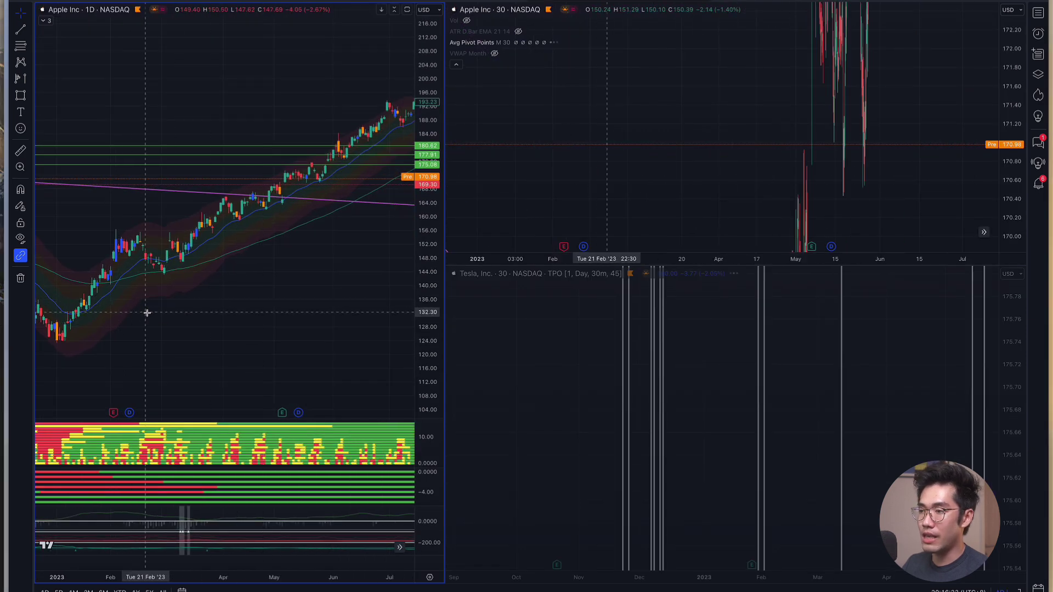
- Zoom the Apple chart, add a small pink mark, and load Apple into the TPO chart
{"action": "scroll", "coordinate": [186, 299], "scroll_direction": "up", "scroll_amount": 2}
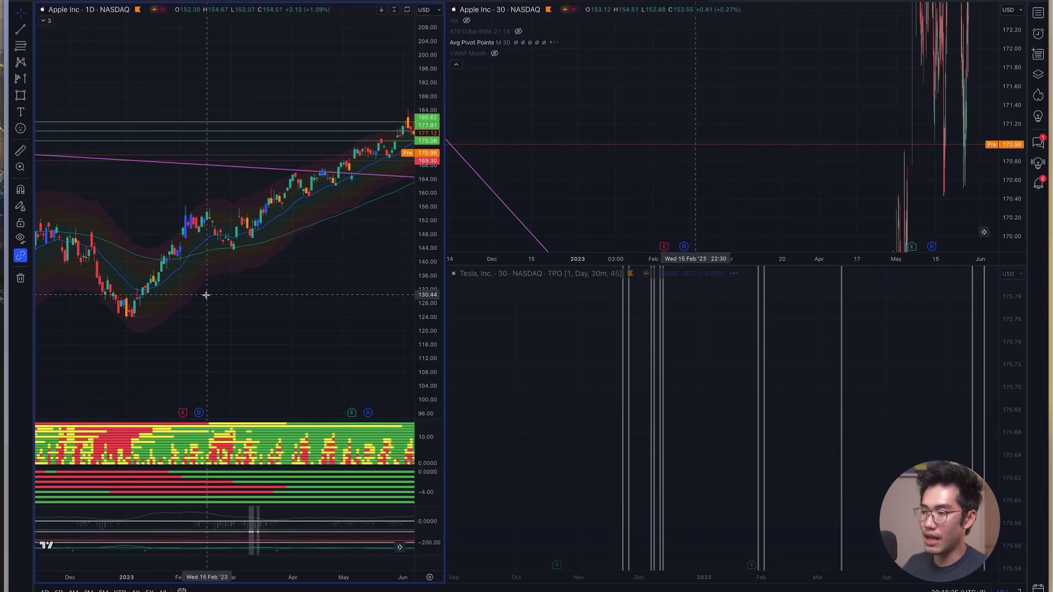
{"action": "scroll", "coordinate": [207, 297], "scroll_direction": "right", "scroll_amount": 4}
{"action": "left_click_drag", "start_coordinate": [212, 208], "coordinate": [227, 205]}
{"action": "left_click", "coordinate": [159, 290]}
- Mark Apple's rising daily candles with pink strokes and a dot
{"action": "left_click_drag", "start_coordinate": [154, 273], "coordinate": [178, 261]}
{"action": "left_click_drag", "start_coordinate": [204, 208], "coordinate": [222, 205]}
{"action": "left_click", "coordinate": [248, 234]}
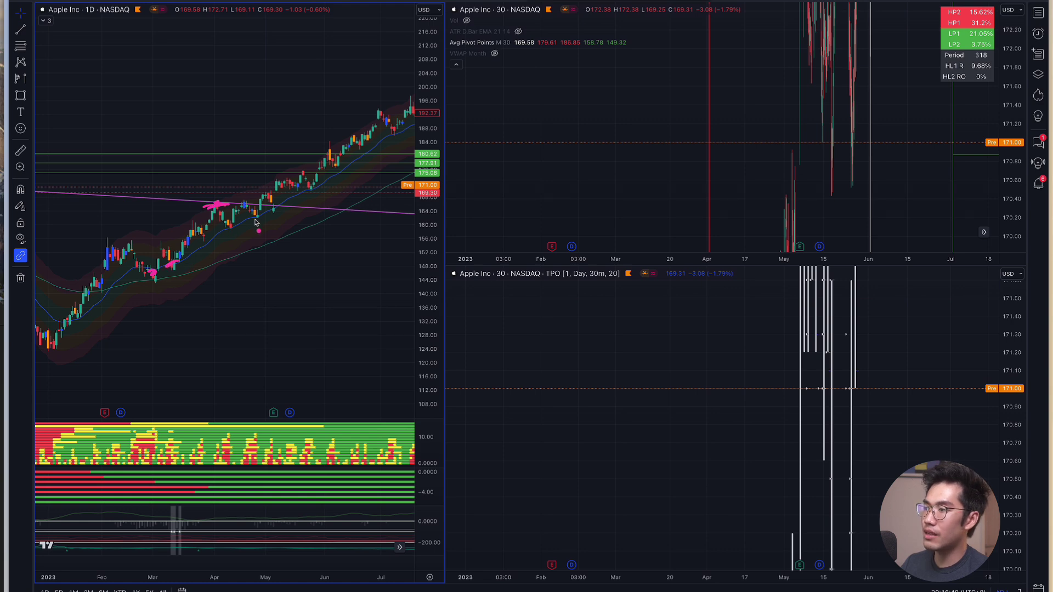
{"action": "left_click_drag", "start_coordinate": [315, 188], "coordinate": [328, 174]}
{"action": "left_click_drag", "start_coordinate": [339, 175], "coordinate": [367, 129]}
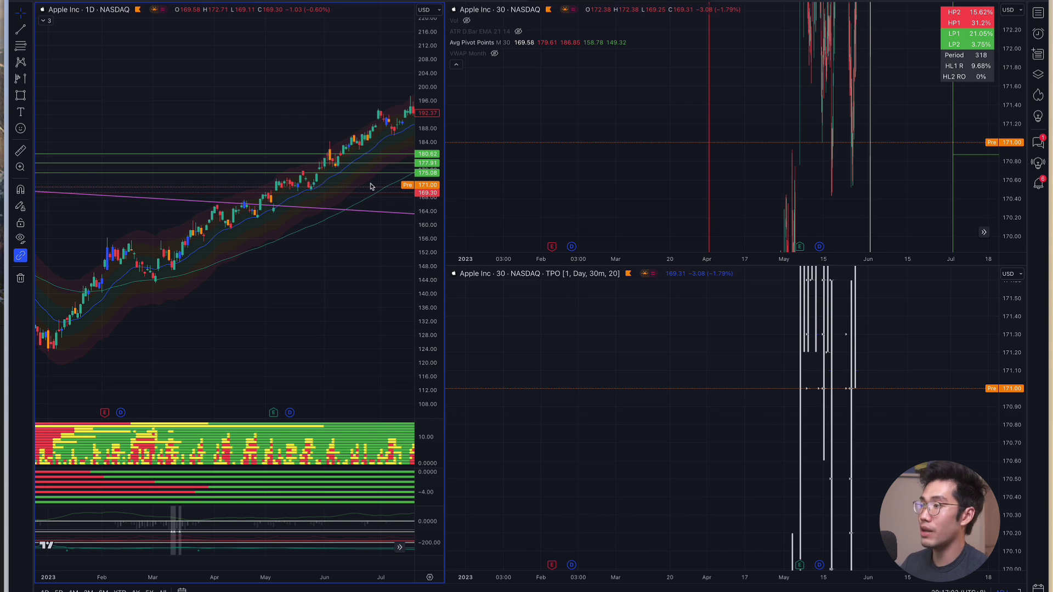
- Zoom out and enlarge the upper-right 30-minute chart down over the TPO pane
{"action": "scroll", "coordinate": [340, 270], "scroll_direction": "right", "scroll_amount": 5}
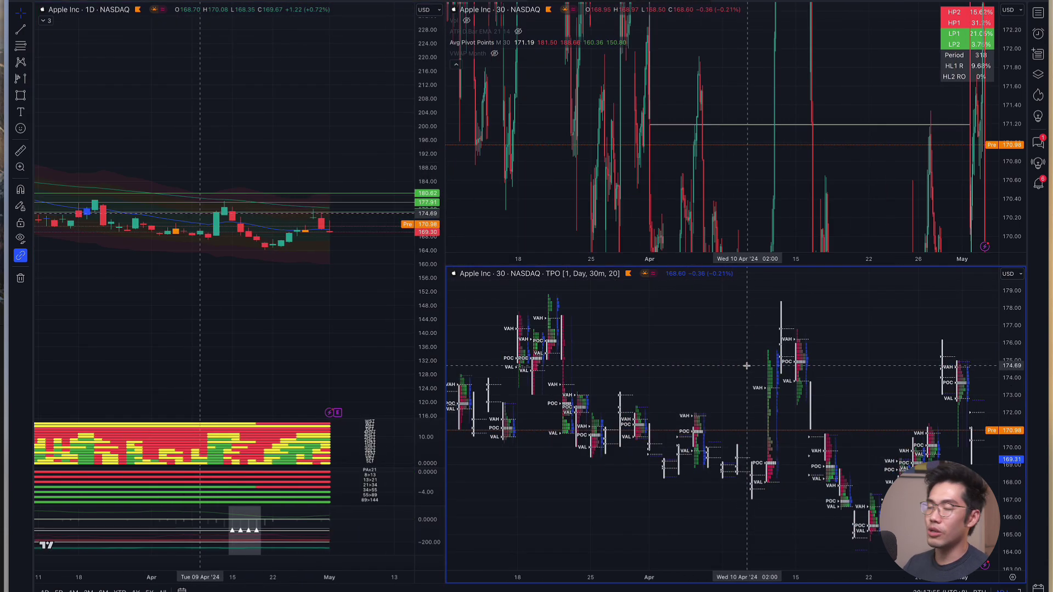
{"action": "scroll", "coordinate": [747, 366], "scroll_direction": "down", "scroll_amount": 3}
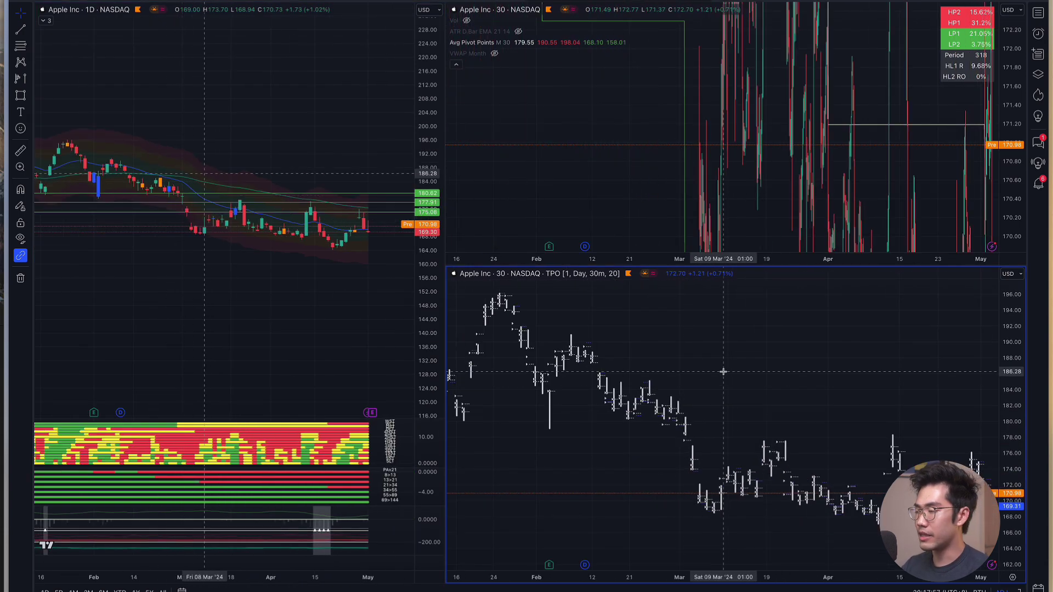
{"action": "left_click_drag", "start_coordinate": [811, 265], "coordinate": [817, 555]}
- Auto-fit the 30-minute price scale, zoom out, loop the December peak and sketch a W, then clear them
{"action": "double_click", "coordinate": [1014, 208]}
{"action": "scroll", "coordinate": [687, 185], "scroll_direction": "down", "scroll_amount": 5}
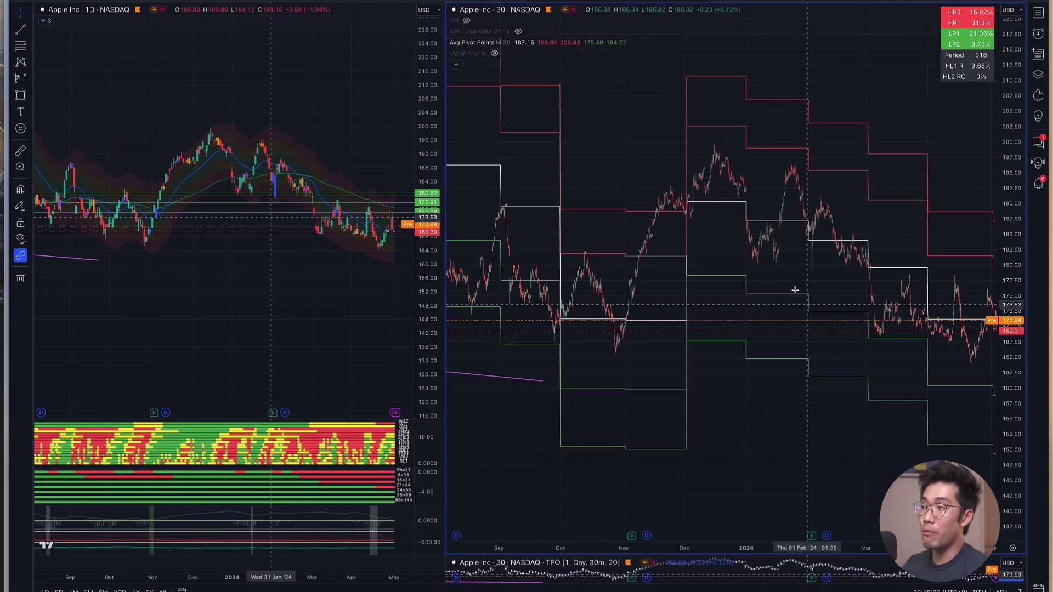
{"action": "mouse_move", "coordinate": [704, 207]}
{"action": "left_mouse_down"}
{"action": "mouse_move", "coordinate": [735, 186]}
{"action": "mouse_move", "coordinate": [816, 217]}
{"action": "left_mouse_up"}
{"action": "left_click_drag", "start_coordinate": [163, 186], "coordinate": [267, 161]}
{"action": "key", "text": "Escape"}
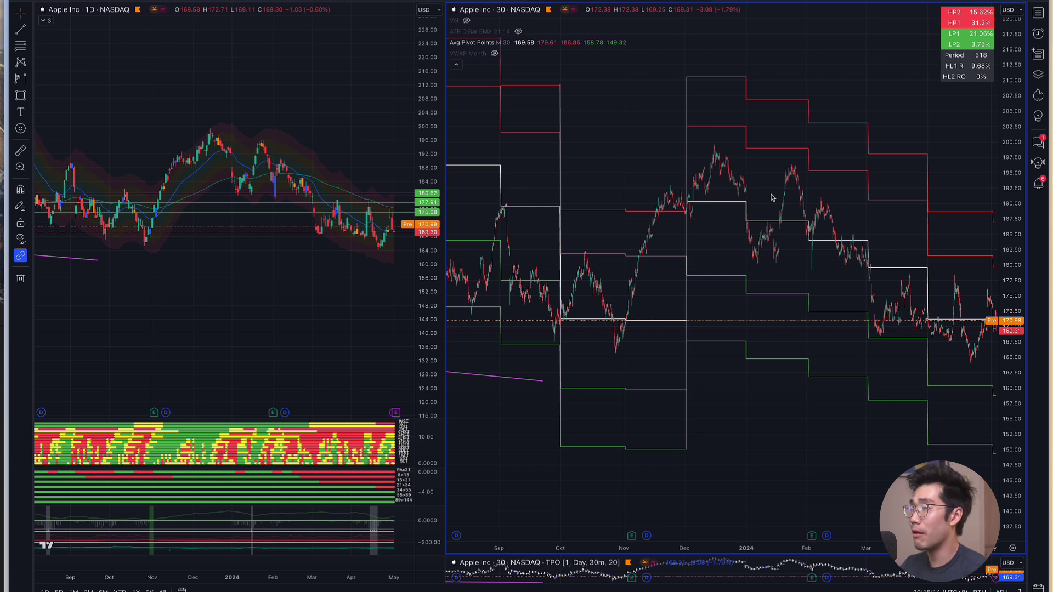
- Circle the 30-minute price swings, the daily chart's peak and the indicator readings below in pink
{"action": "mouse_move", "coordinate": [731, 78]}
{"action": "left_mouse_down"}
{"action": "mouse_move", "coordinate": [630, 218]}
{"action": "mouse_move", "coordinate": [831, 236]}
{"action": "mouse_move", "coordinate": [745, 59]}
{"action": "mouse_move", "coordinate": [710, 67]}
{"action": "left_mouse_up"}
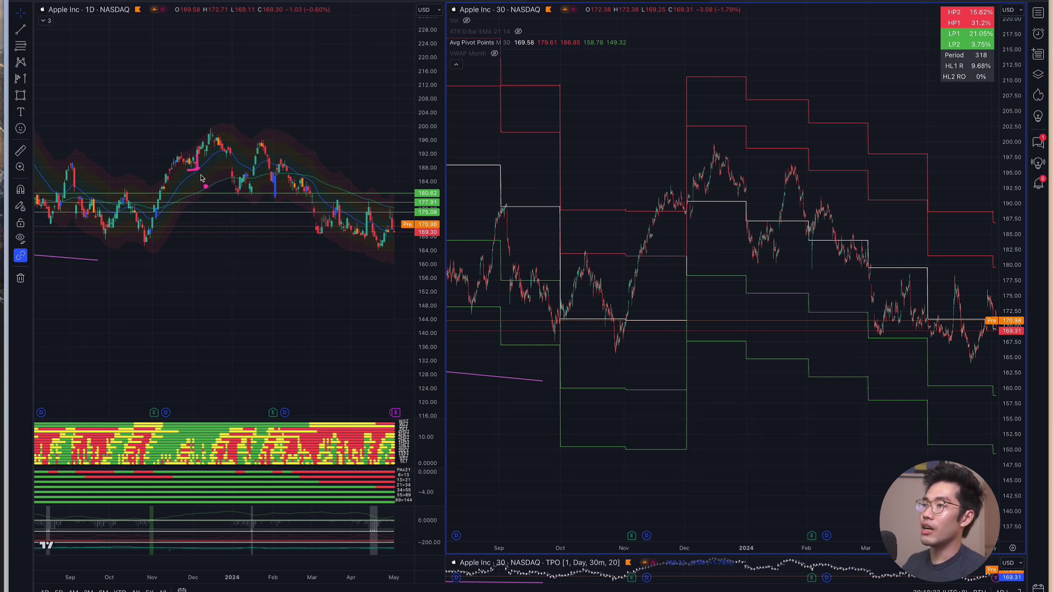
{"action": "left_click_drag", "start_coordinate": [235, 140], "coordinate": [234, 152]}
{"action": "mouse_move", "coordinate": [255, 383]}
{"action": "left_mouse_down"}
{"action": "mouse_move", "coordinate": [203, 424]}
{"action": "mouse_move", "coordinate": [284, 431]}
{"action": "left_mouse_up"}
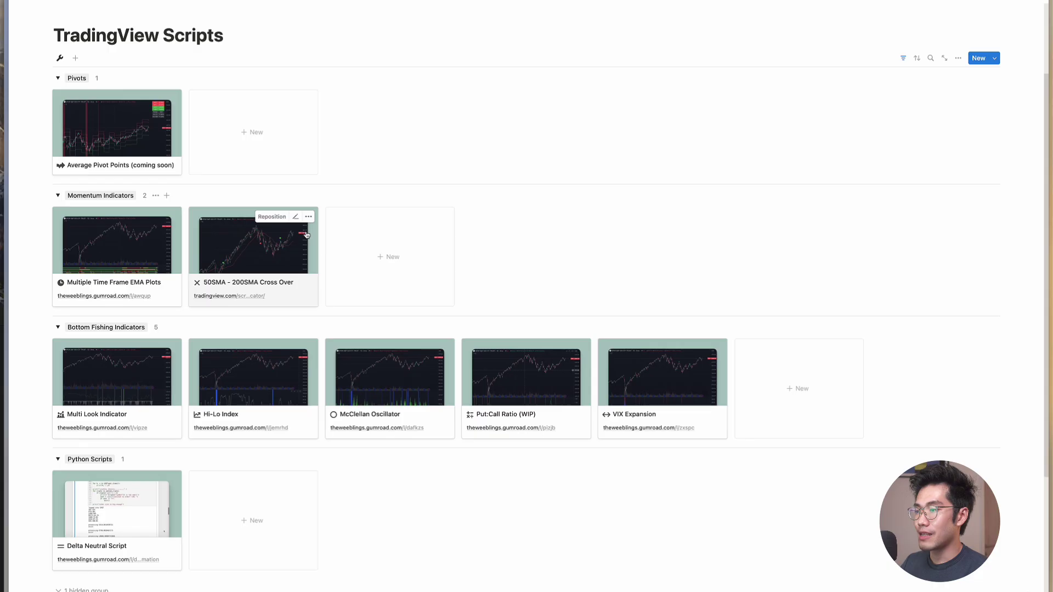
{"action": "scroll", "coordinate": [342, 259], "scroll_direction": "up", "scroll_amount": 3}
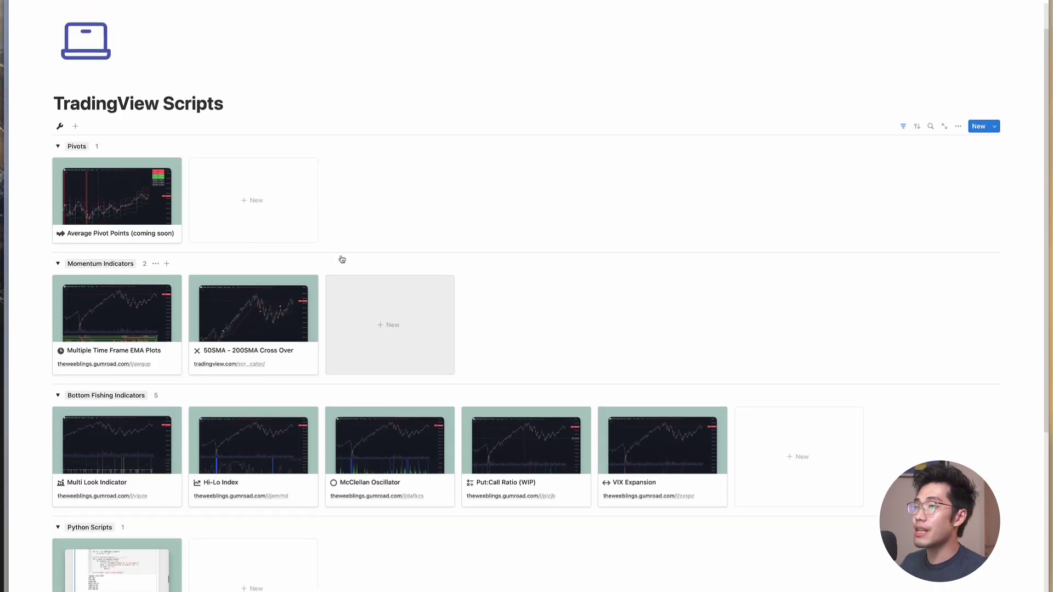
{"action": "scroll", "coordinate": [342, 259], "scroll_direction": "down", "scroll_amount": 2}
{"action": "left_click", "coordinate": [144, 306]}
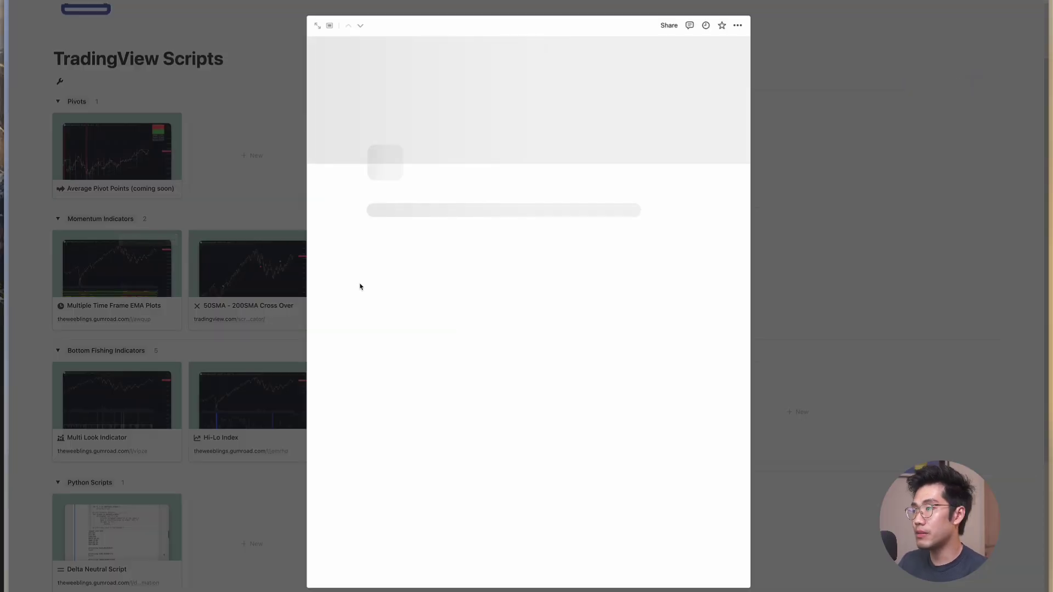
{"action": "left_click", "coordinate": [159, 241]}
{"action": "left_click", "coordinate": [102, 177]}
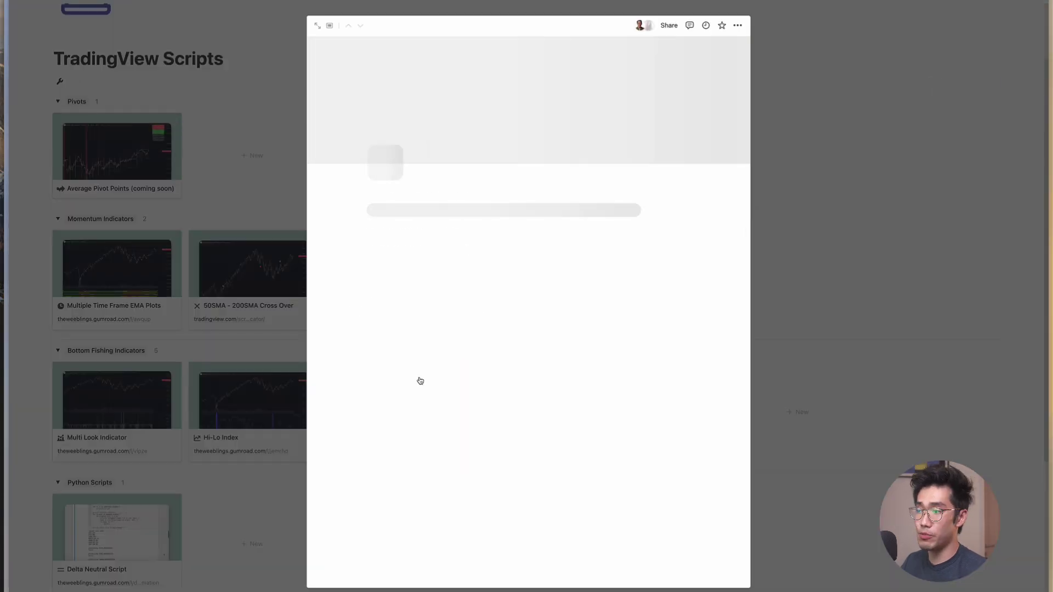
{"action": "scroll", "coordinate": [456, 381], "scroll_direction": "down", "scroll_amount": 1}
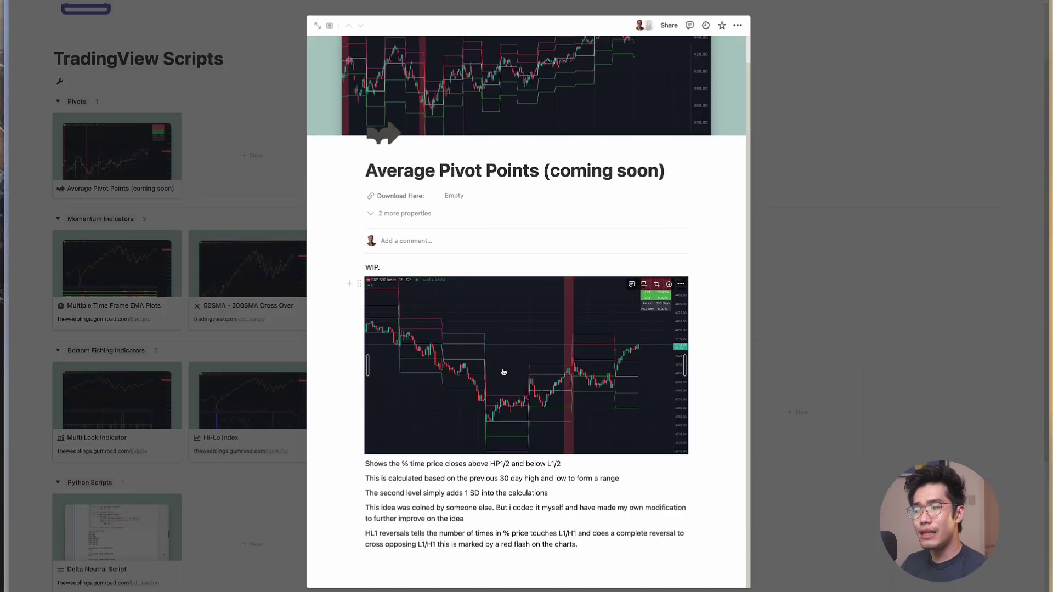
{"action": "key", "text": "Escape"}
{"action": "scroll", "coordinate": [252, 303], "scroll_direction": "down", "scroll_amount": 3}
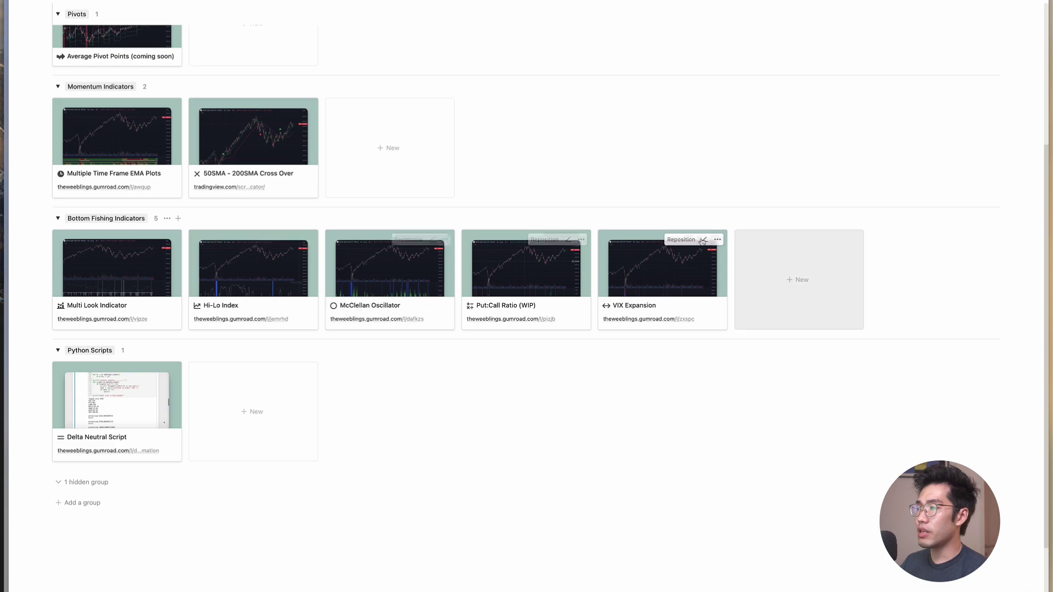
{"action": "left_click", "coordinate": [120, 295]}
{"action": "scroll", "coordinate": [516, 388], "scroll_direction": "down", "scroll_amount": 10}
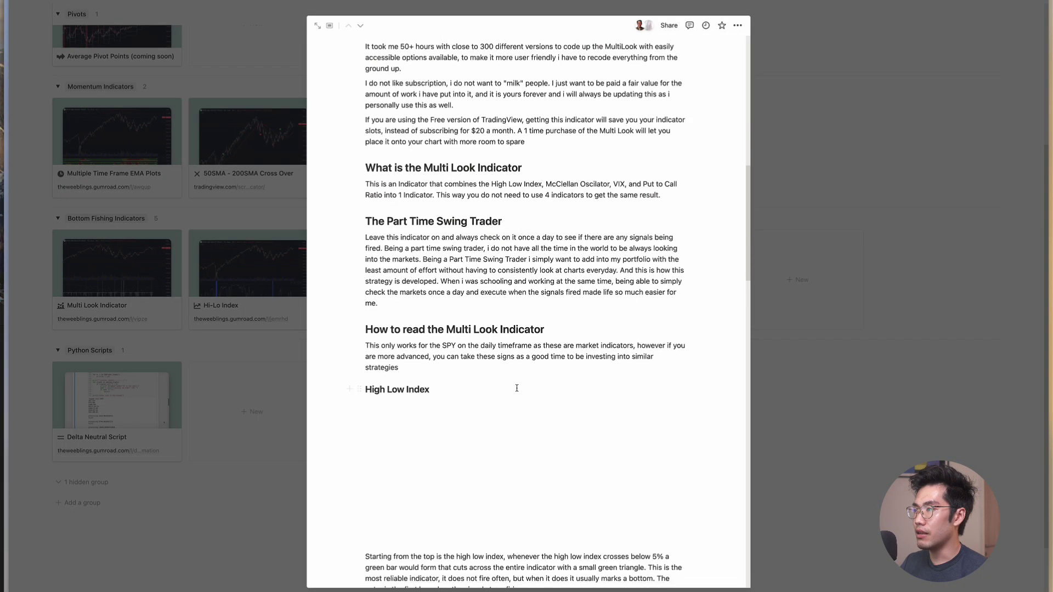
{"action": "left_click", "coordinate": [91, 274]}
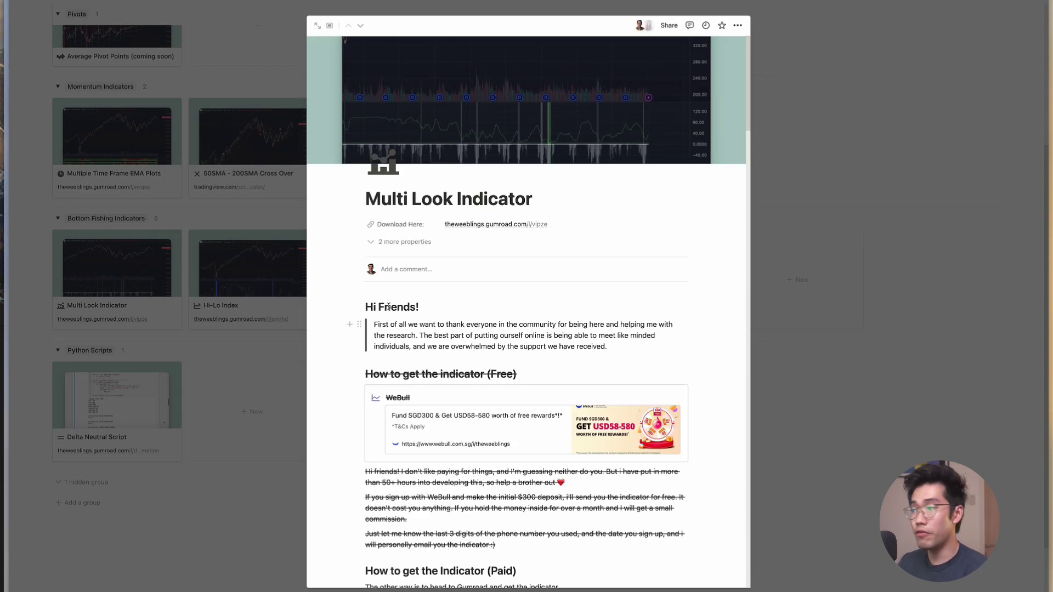
{"action": "scroll", "coordinate": [494, 356], "scroll_direction": "down", "scroll_amount": 20}
{"action": "scroll", "coordinate": [608, 398], "scroll_direction": "down", "scroll_amount": 15}
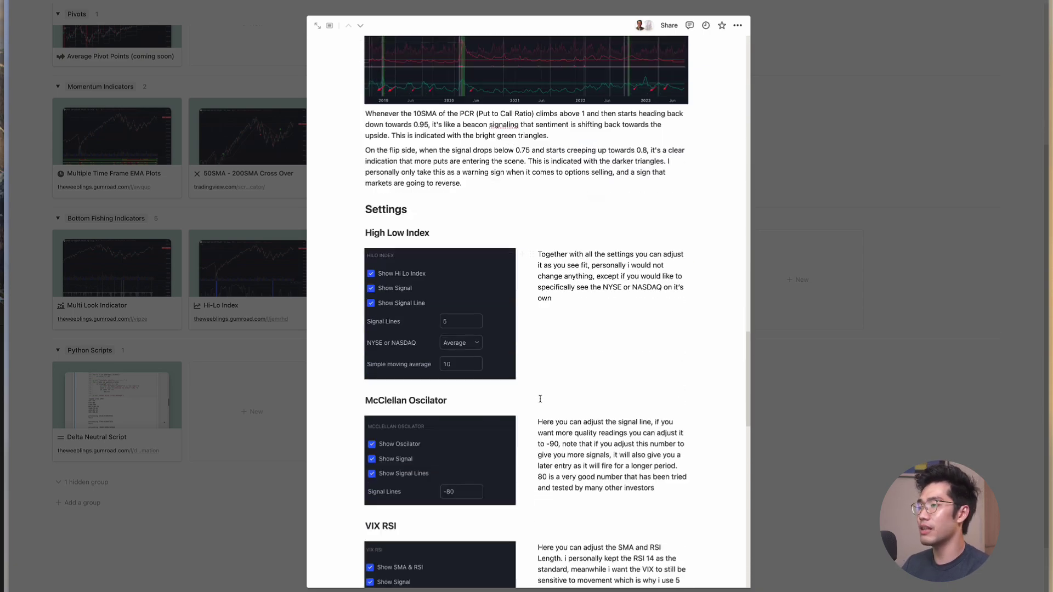
{"action": "scroll", "coordinate": [543, 405], "scroll_direction": "down", "scroll_amount": 6}
{"action": "scroll", "coordinate": [488, 305], "scroll_direction": "up", "scroll_amount": 3}
{"action": "left_click", "coordinate": [117, 299]}
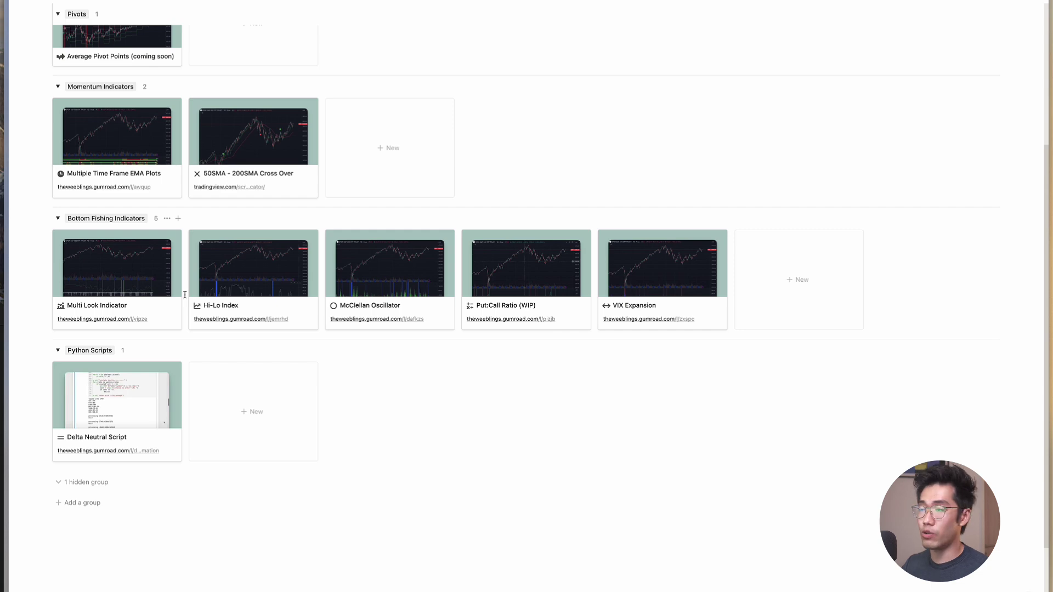
{"action": "scroll", "coordinate": [185, 295], "scroll_direction": "up", "scroll_amount": 5}
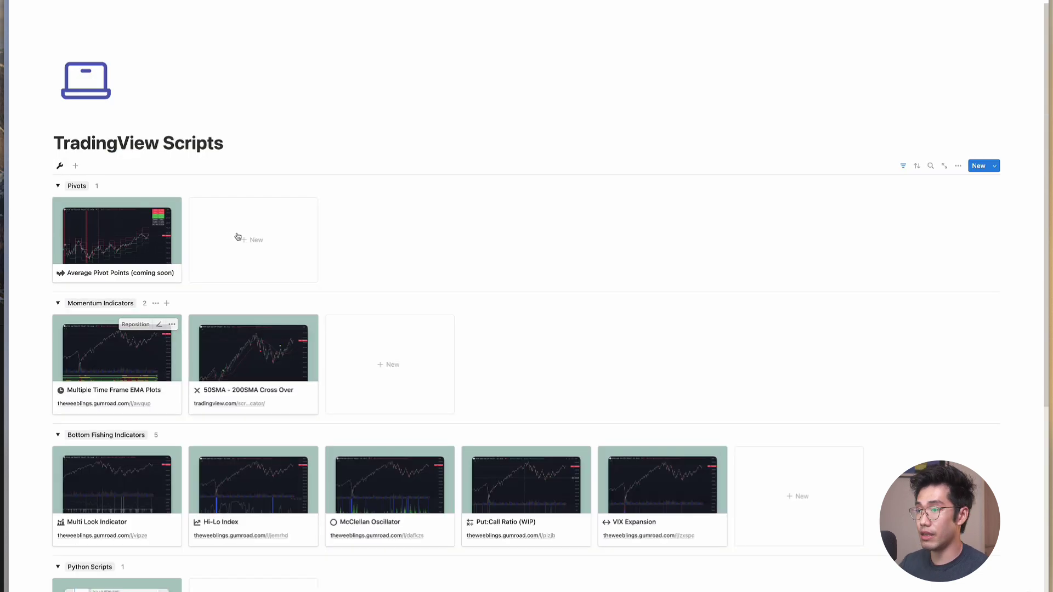
{"action": "scroll", "coordinate": [521, 280], "scroll_direction": "down", "scroll_amount": 2}
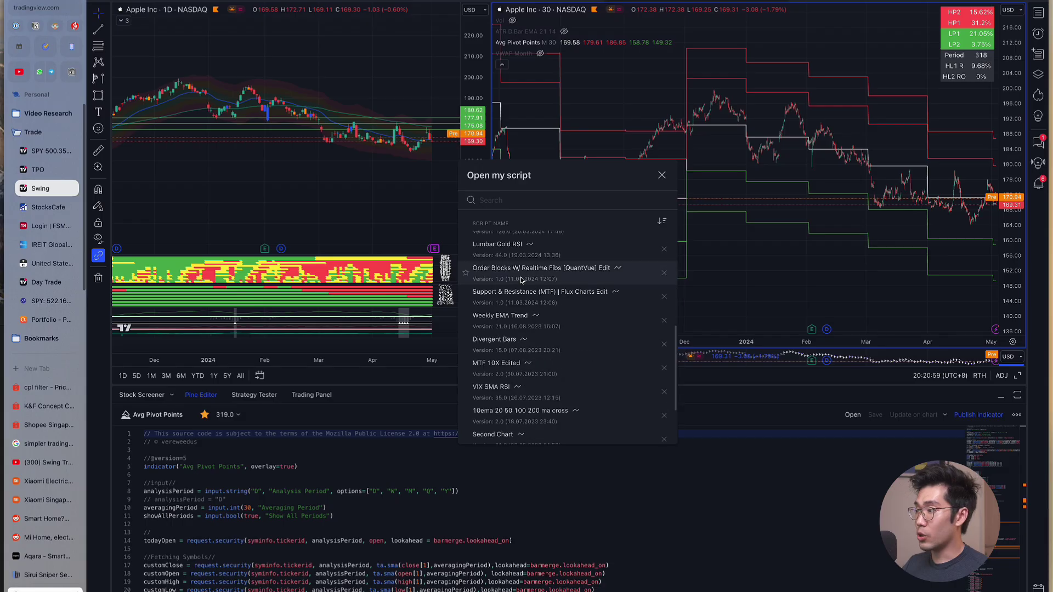
{"action": "scroll", "coordinate": [522, 308], "scroll_direction": "up", "scroll_amount": 5}
{"action": "scroll", "coordinate": [522, 324], "scroll_direction": "down", "scroll_amount": 3}
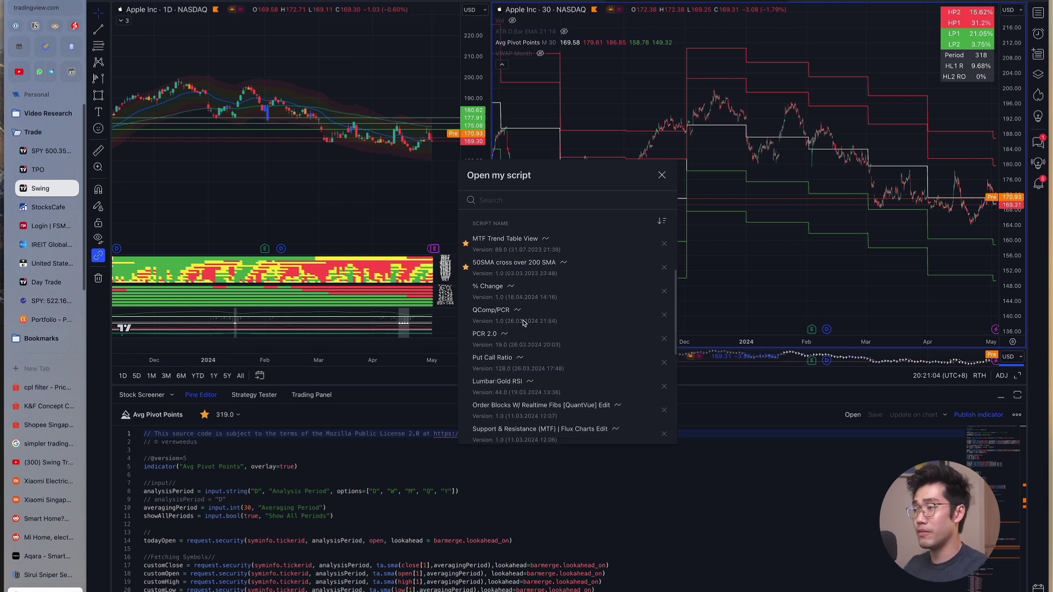
{"action": "scroll", "coordinate": [523, 321], "scroll_direction": "down", "scroll_amount": 3}
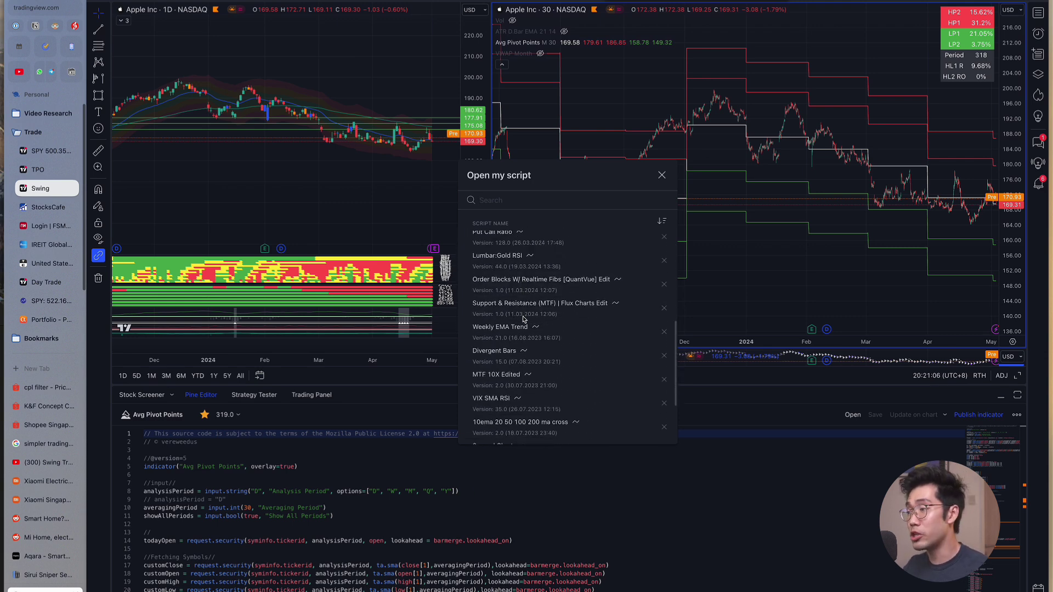
{"action": "scroll", "coordinate": [523, 320], "scroll_direction": "down", "scroll_amount": 1}
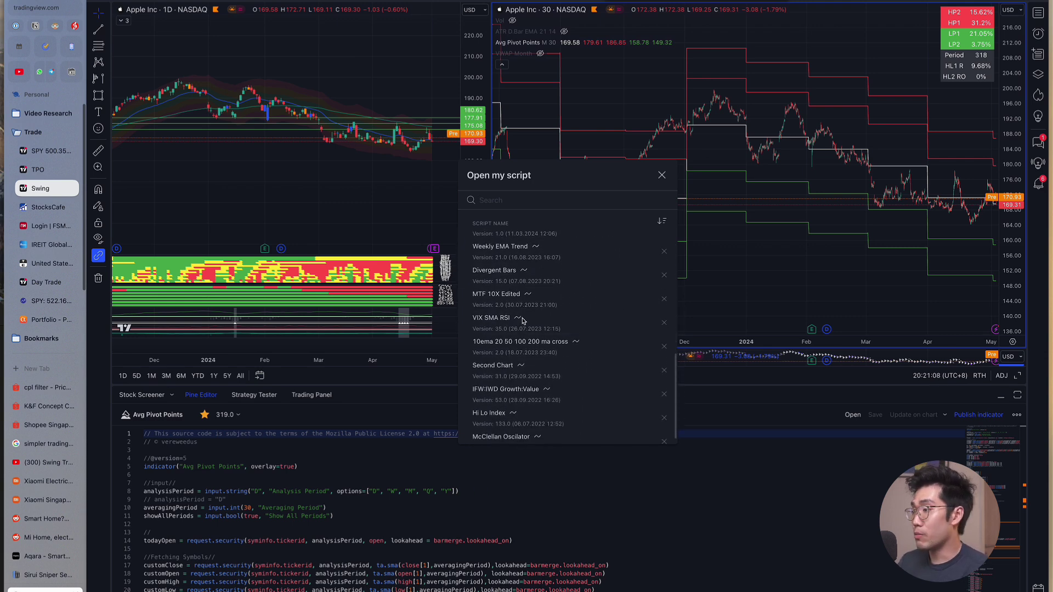